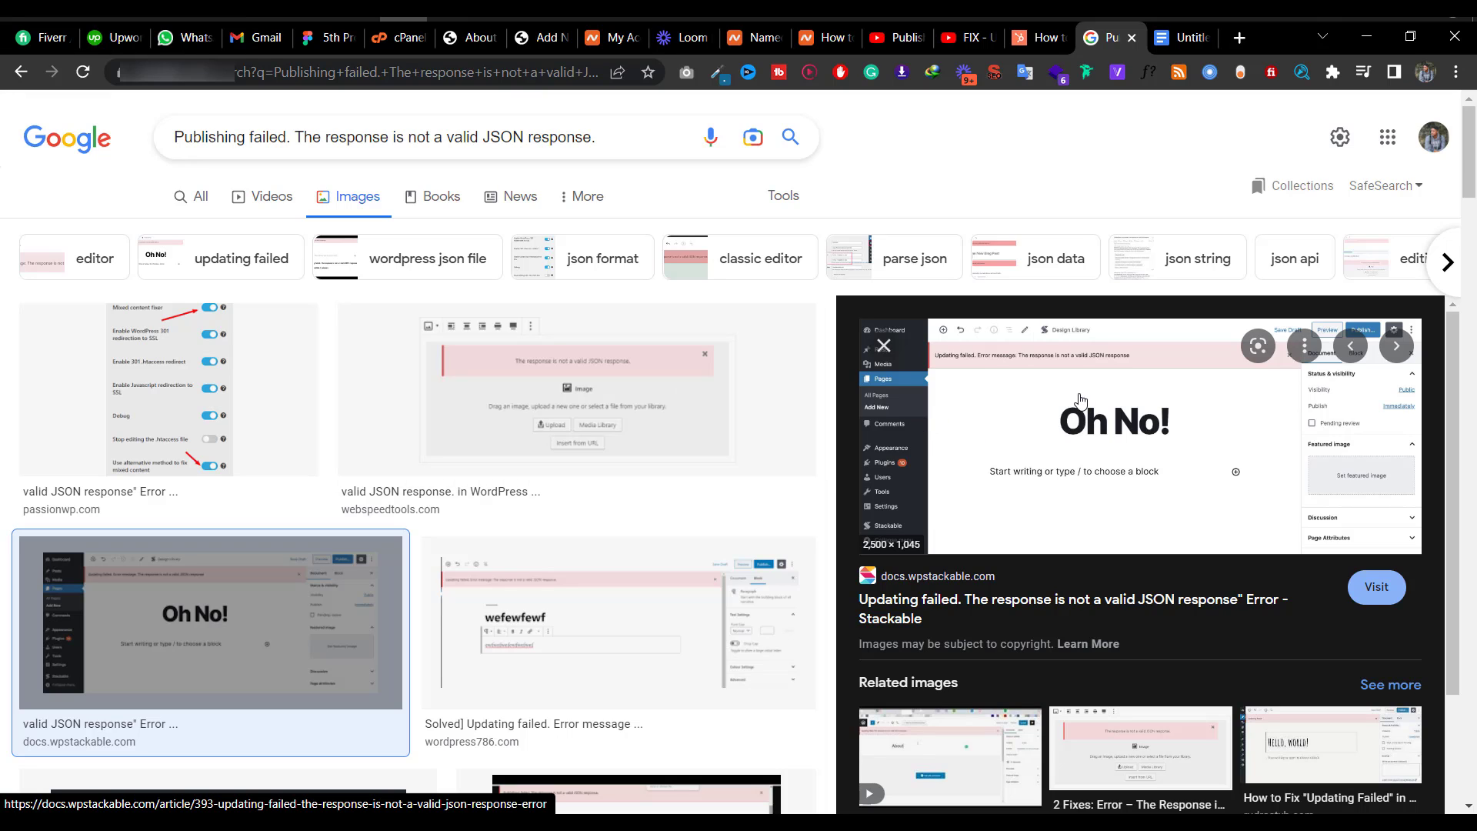
- Check the WordPress post editor tab beside the JSON error image results
click(536, 40)
- Copy the text 'Install ssl plugin' from item 2 of the fixes list
click(1172, 45)
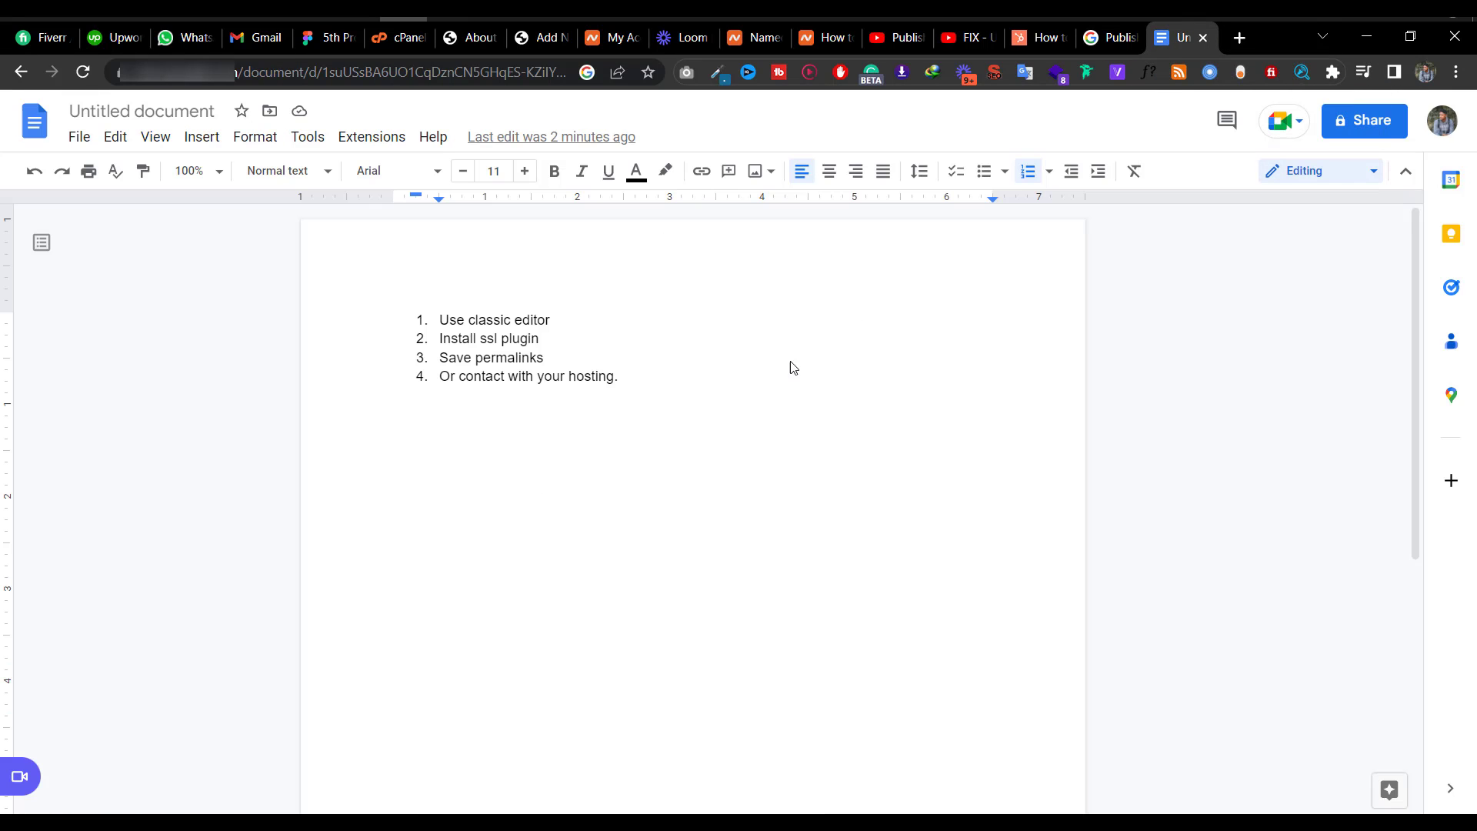
click(558, 324)
drag(558, 325, 412, 331)
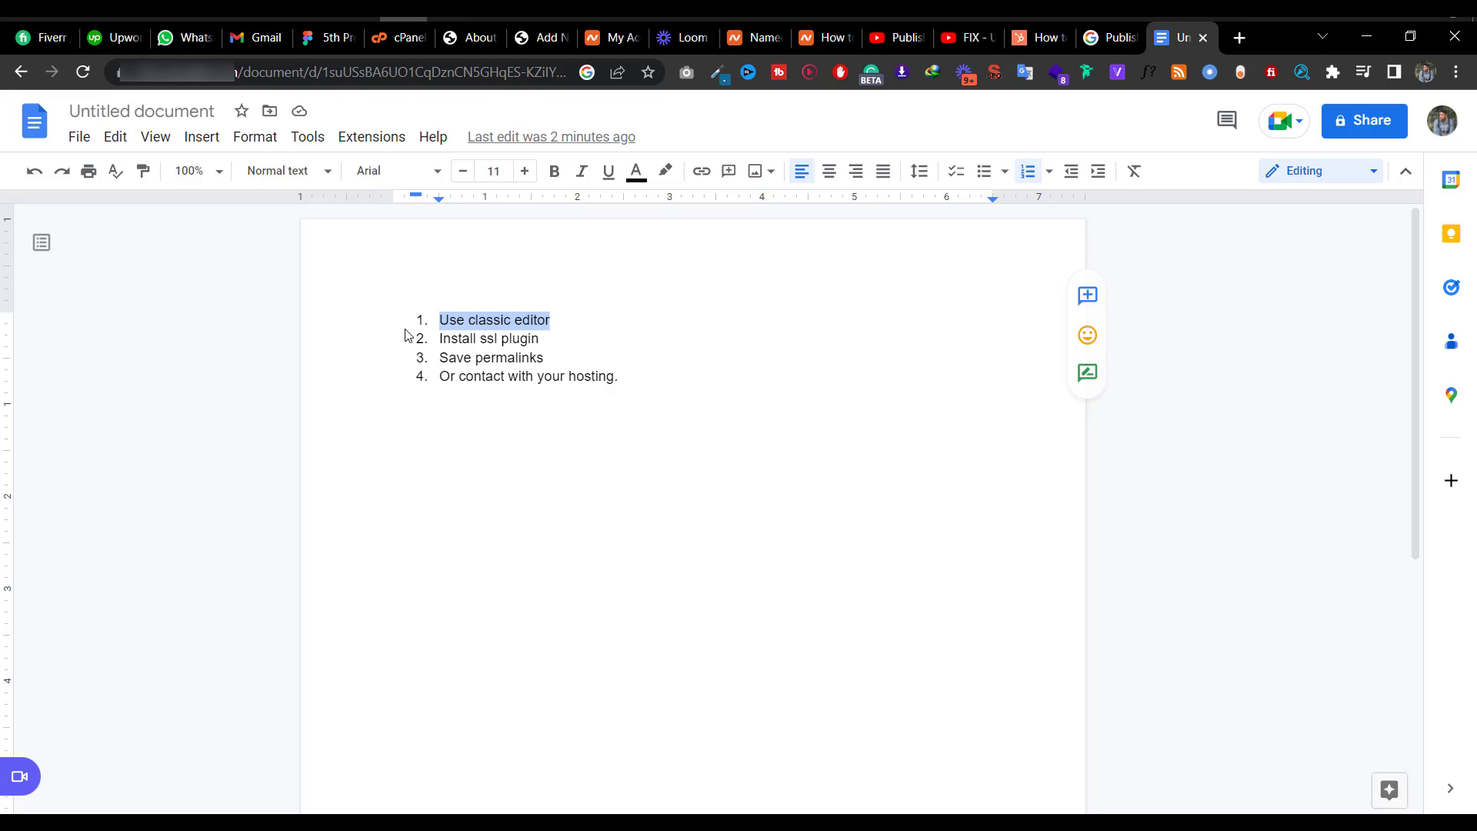
click(528, 338)
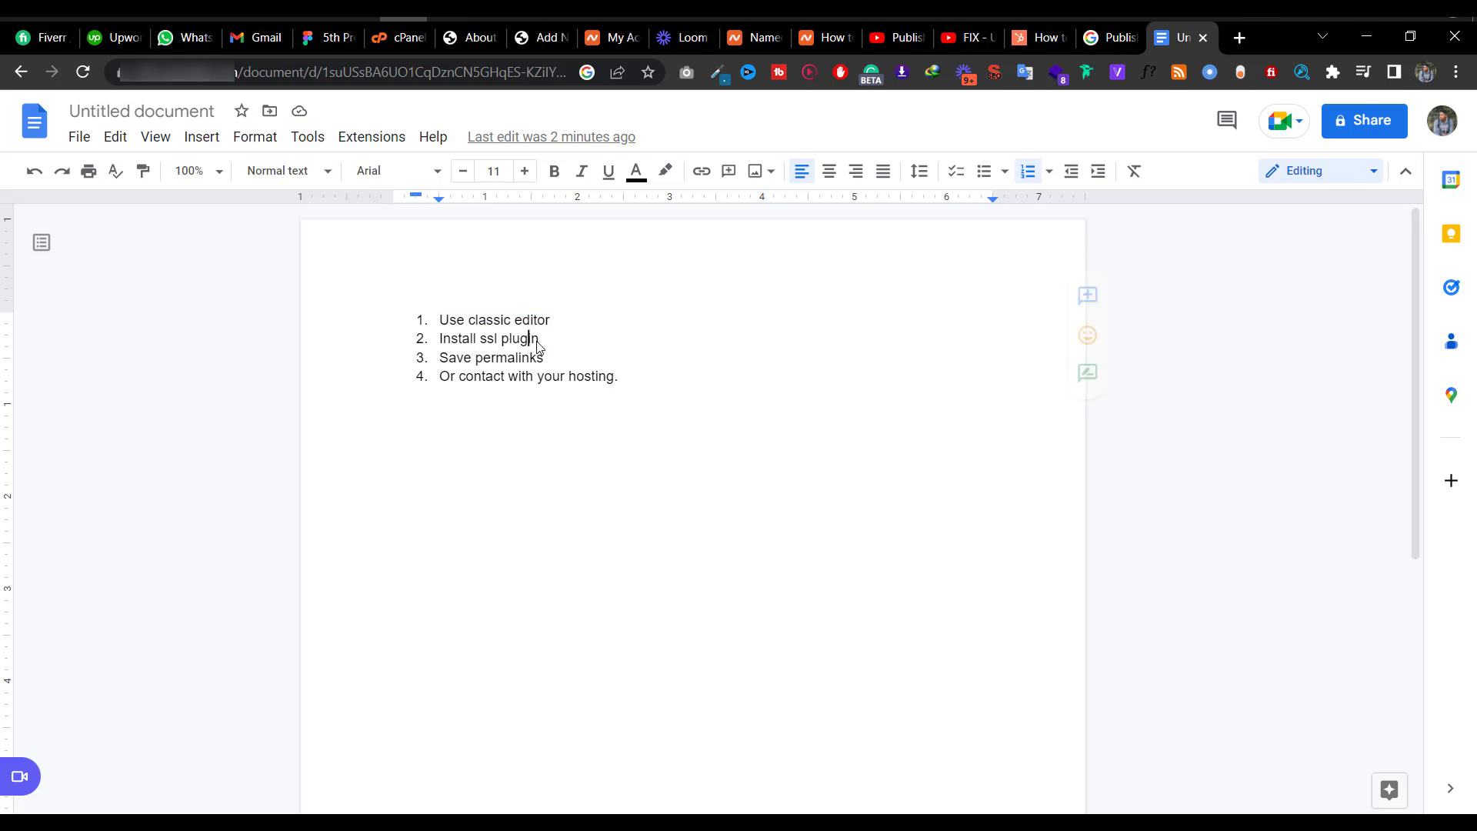
double_click(557, 344)
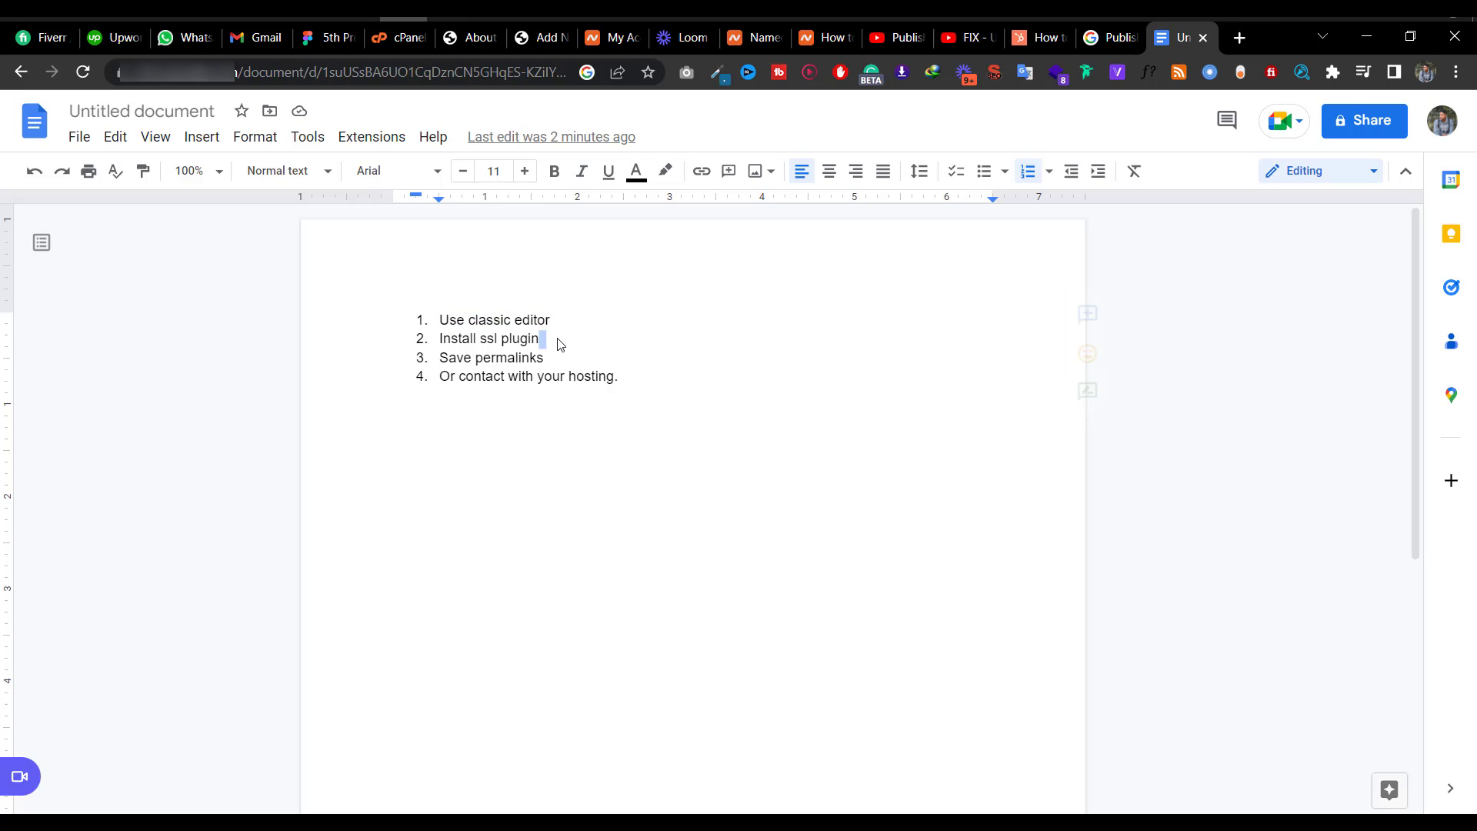
click(496, 340)
drag(455, 339, 542, 342)
right_click(520, 341)
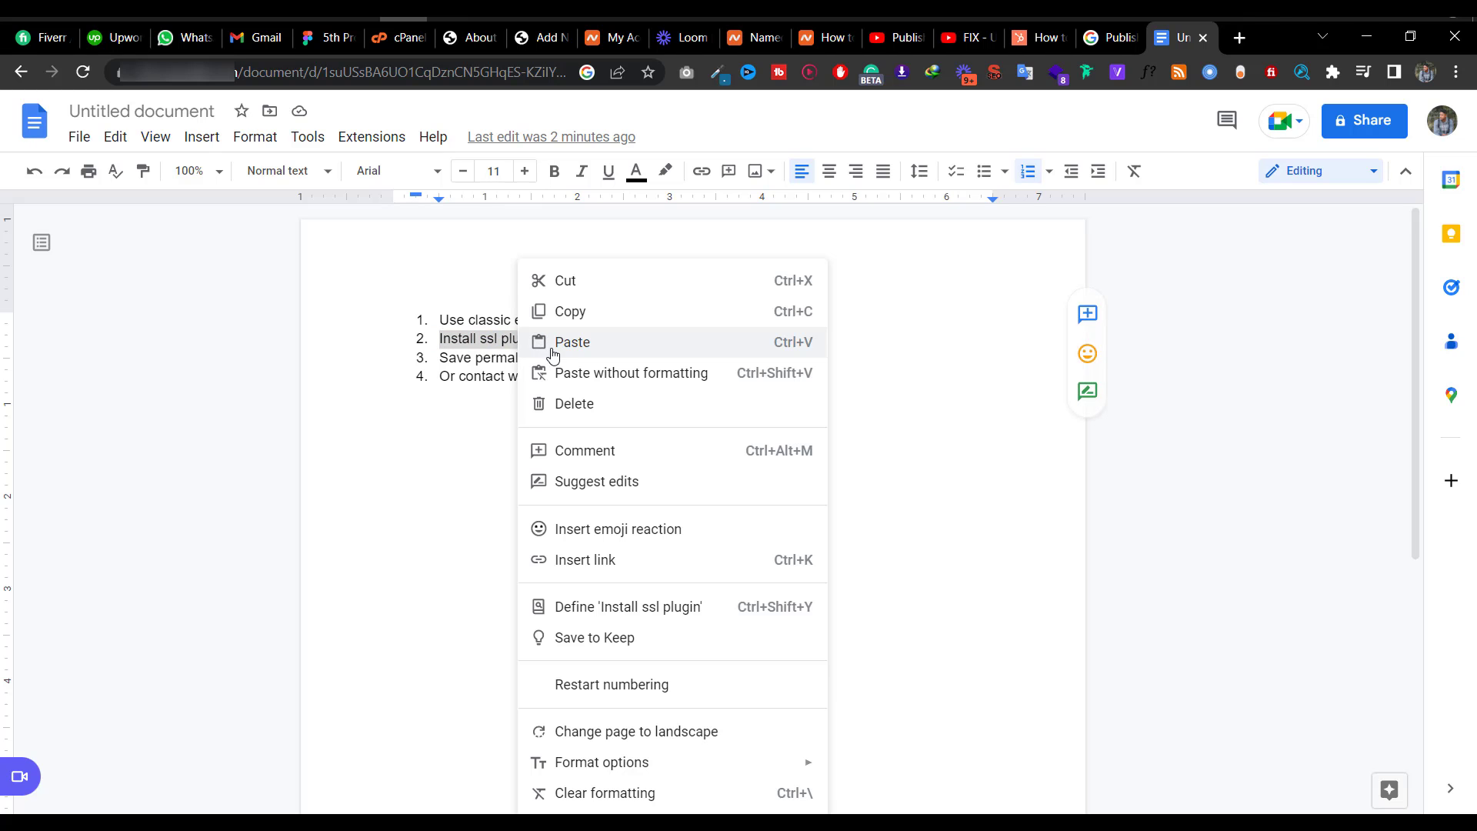
click(562, 310)
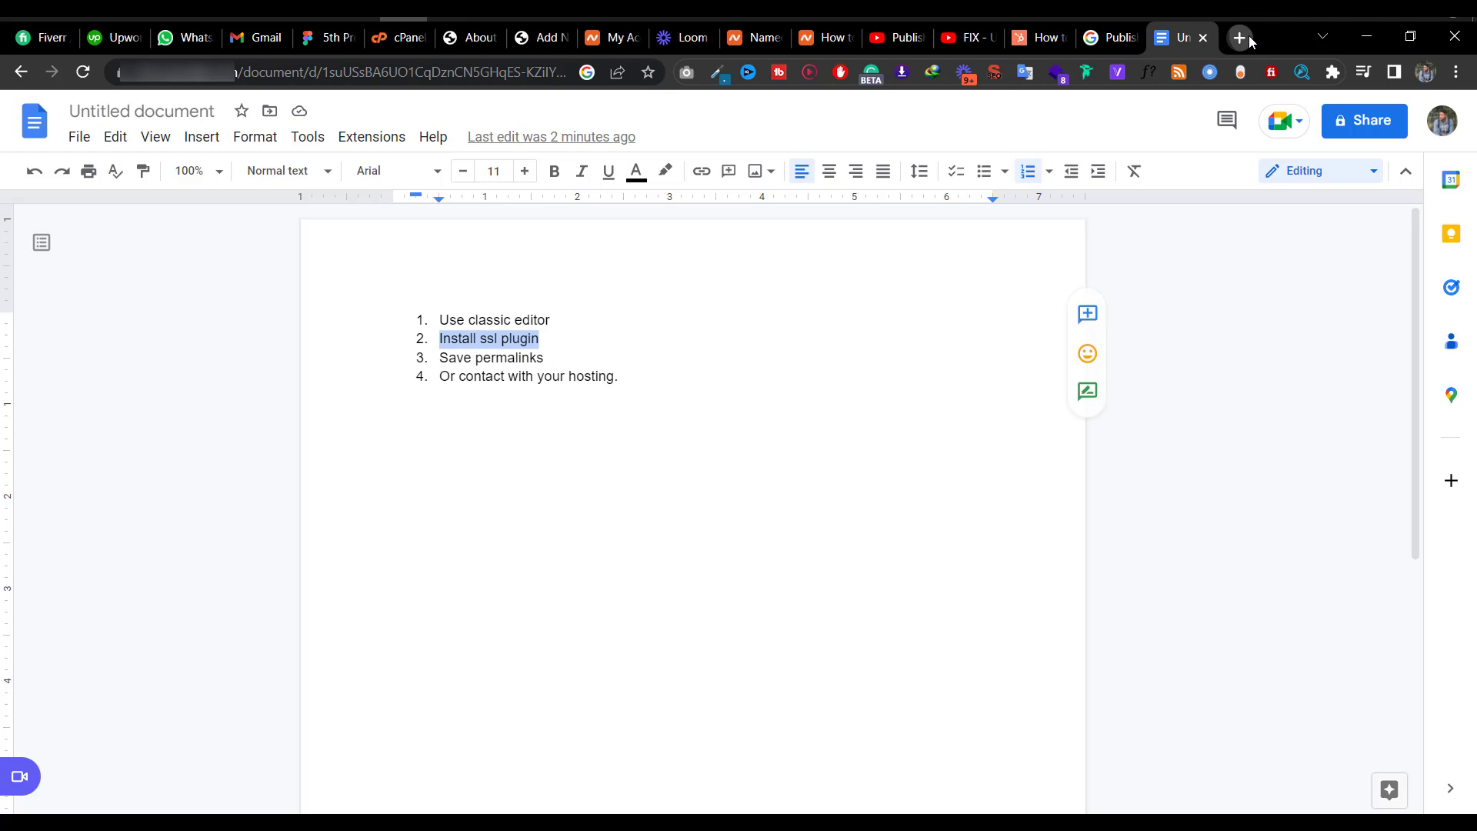
- Search Google for 'Install ssl plugin' in a new tab
click(1239, 38)
key(ctrl+v)
key(Return)
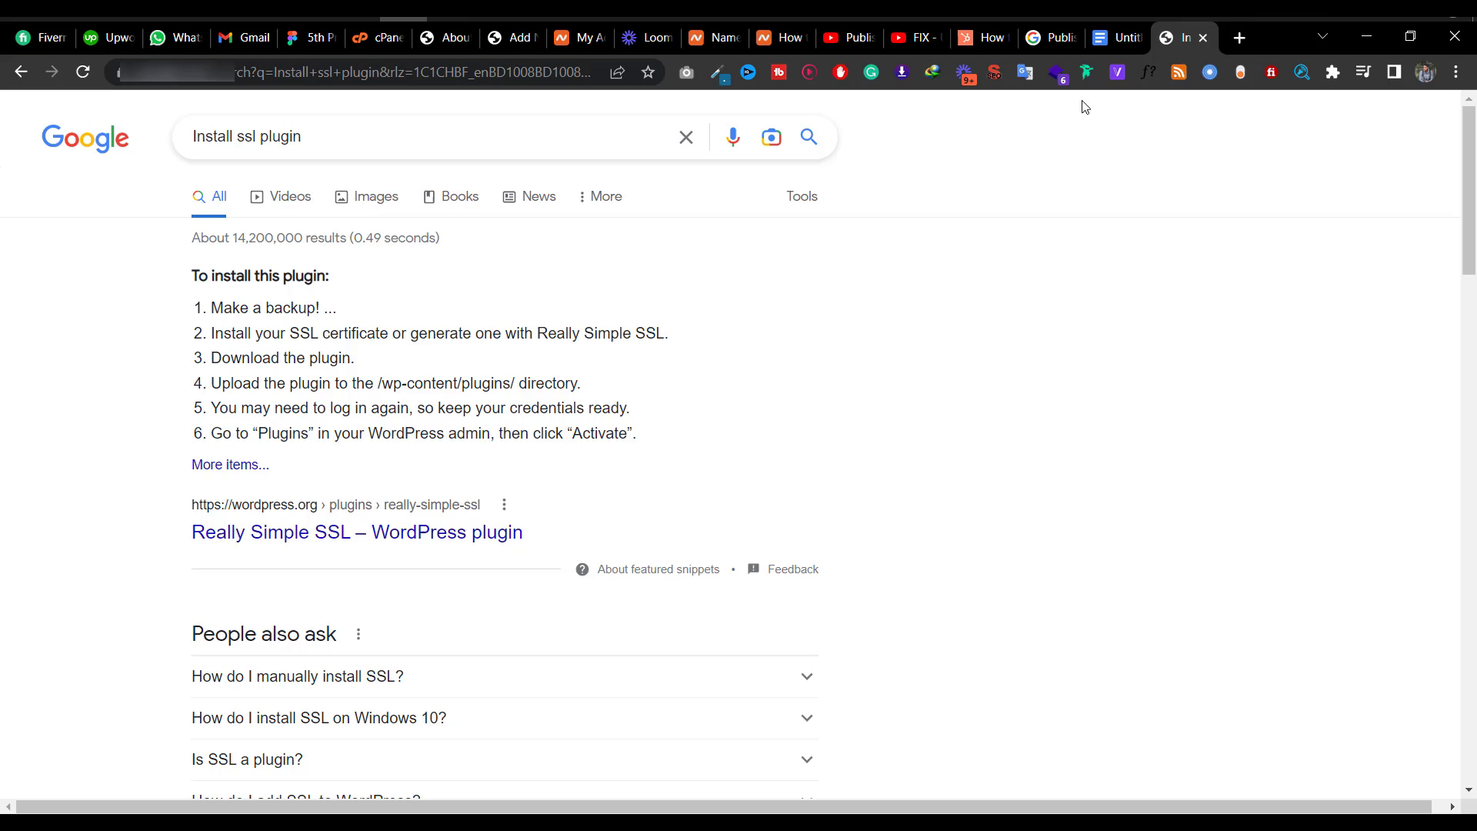
- Add list item 3 reading '.https file from the directory' after 'Install ssl plugin'
click(1115, 48)
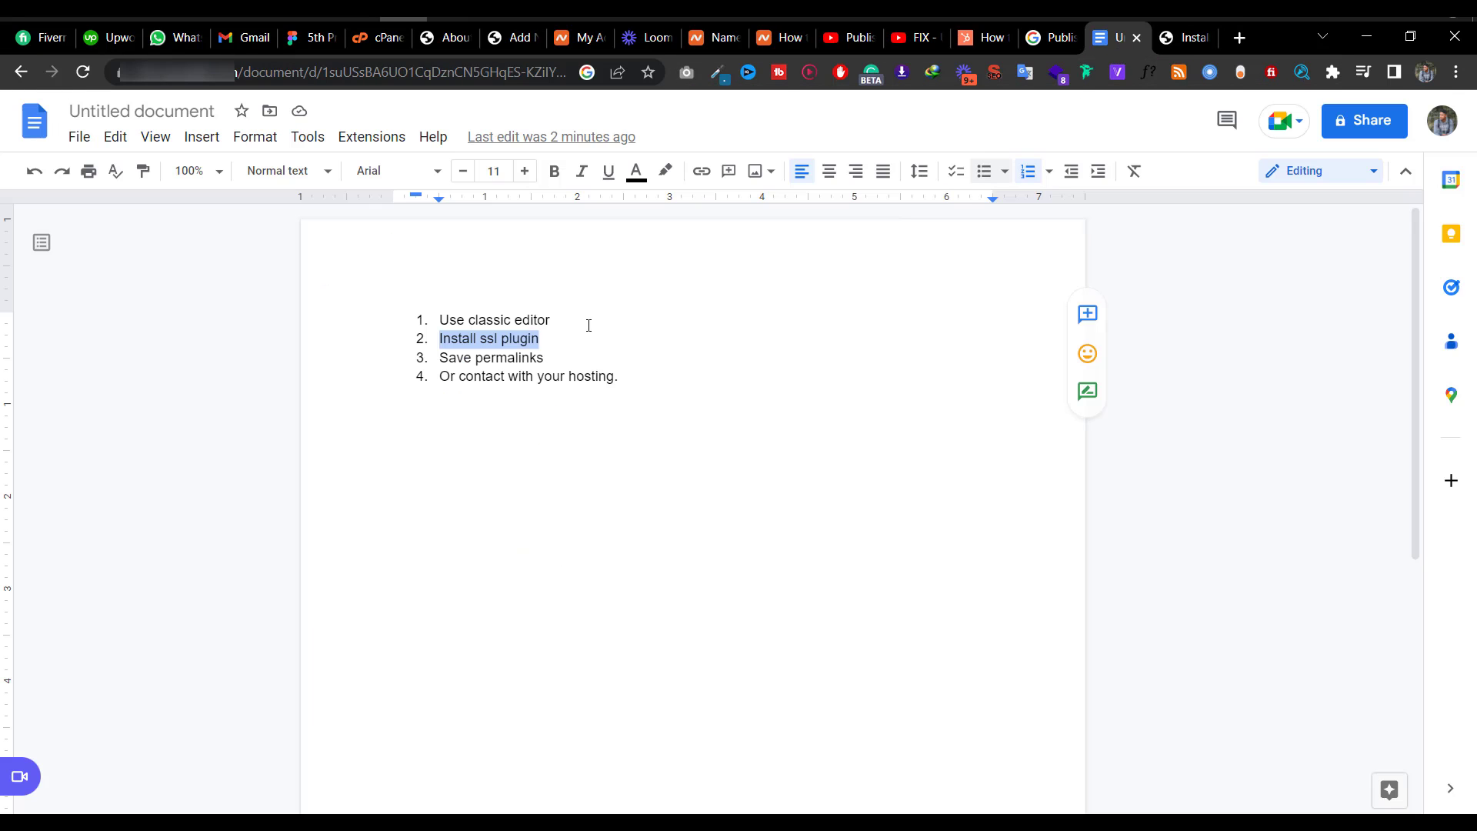
drag(587, 327, 578, 335)
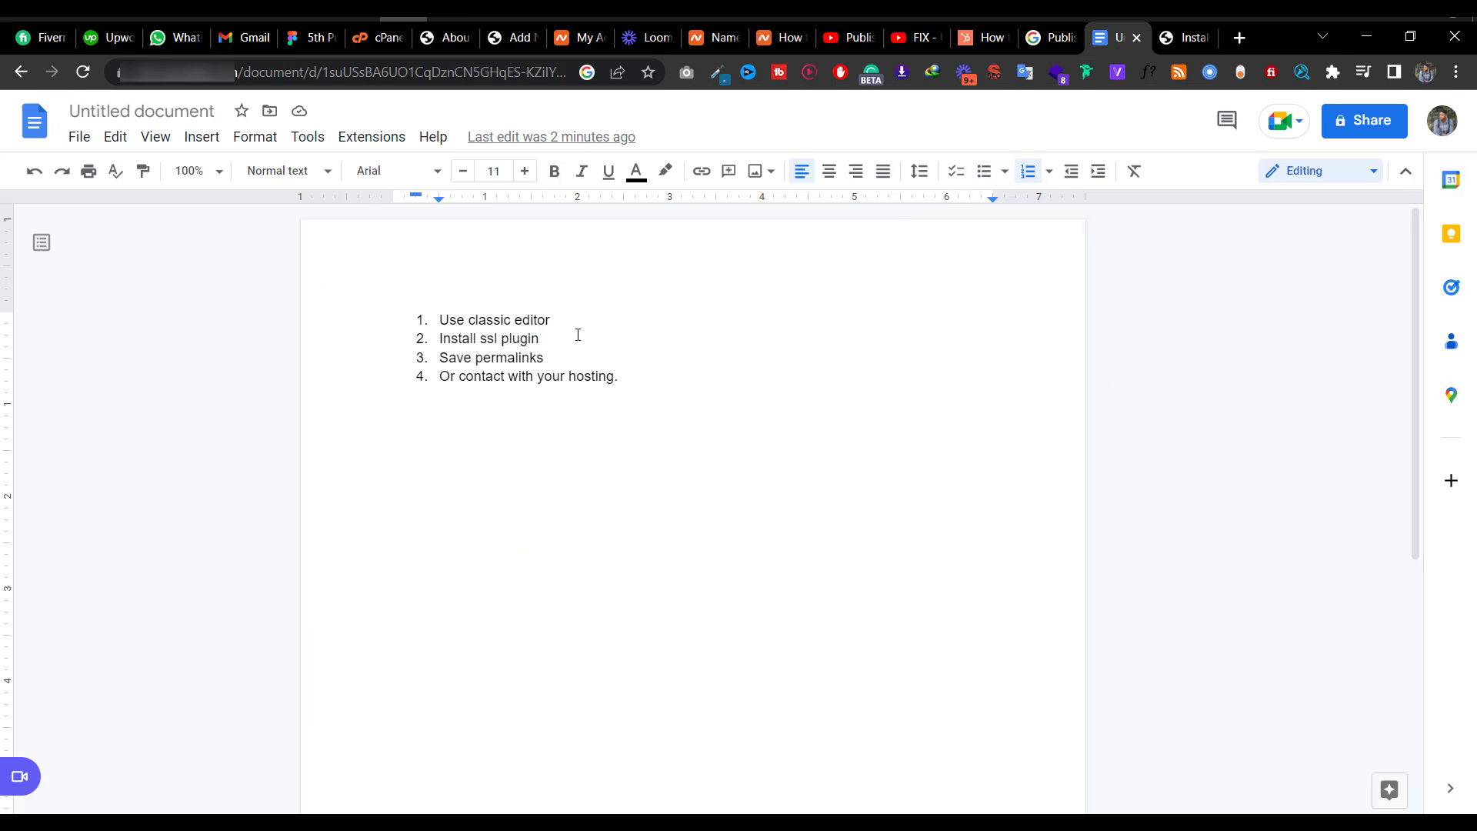
key(Return)
text(.https)
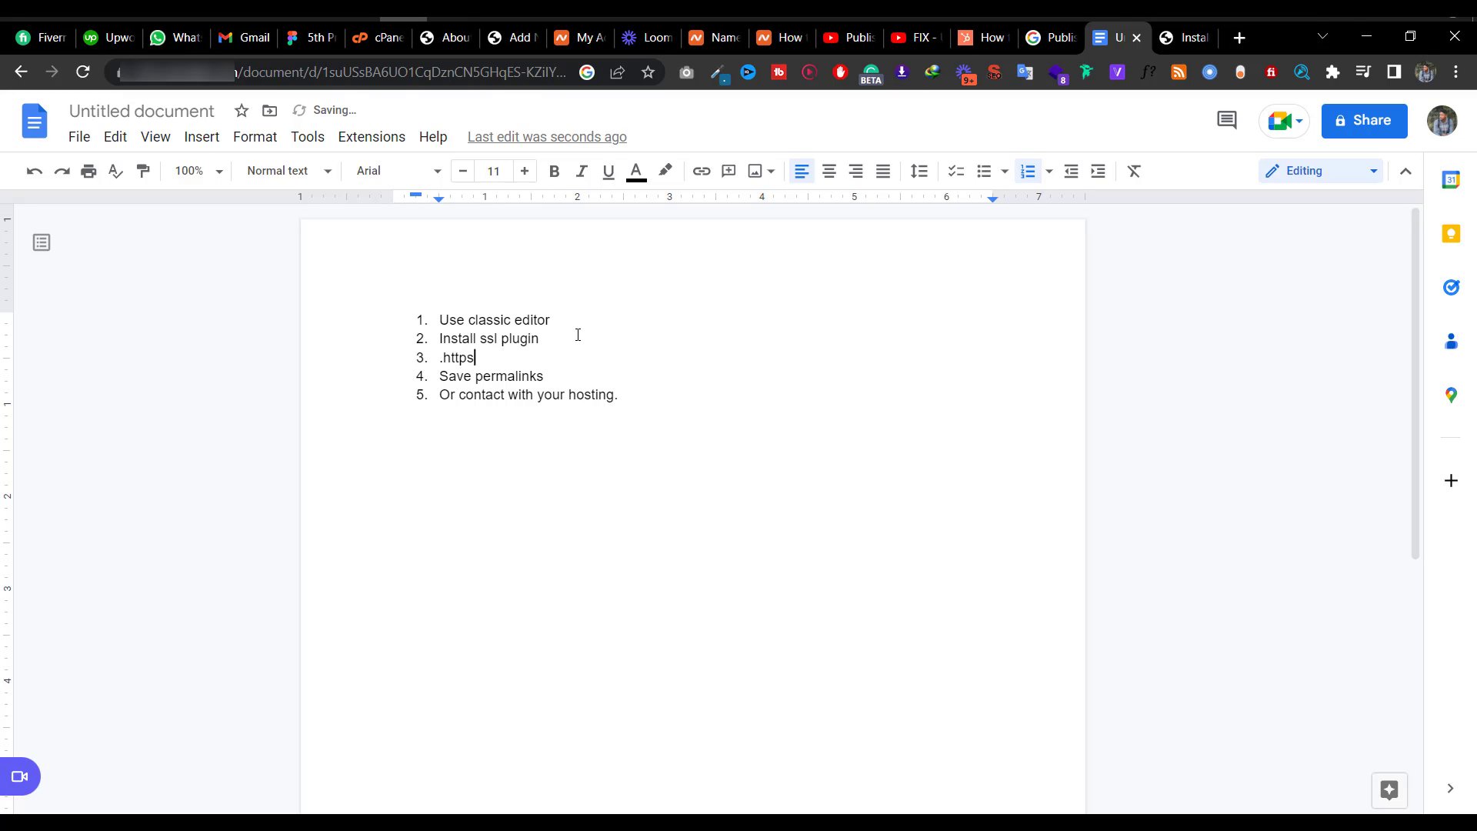
text( file d)
text(rom)
key(BackSpace)
key(BackSpace)
text(m the directo)
- Copy the text of item 3
drag(534, 359, 641, 359)
right_click(610, 365)
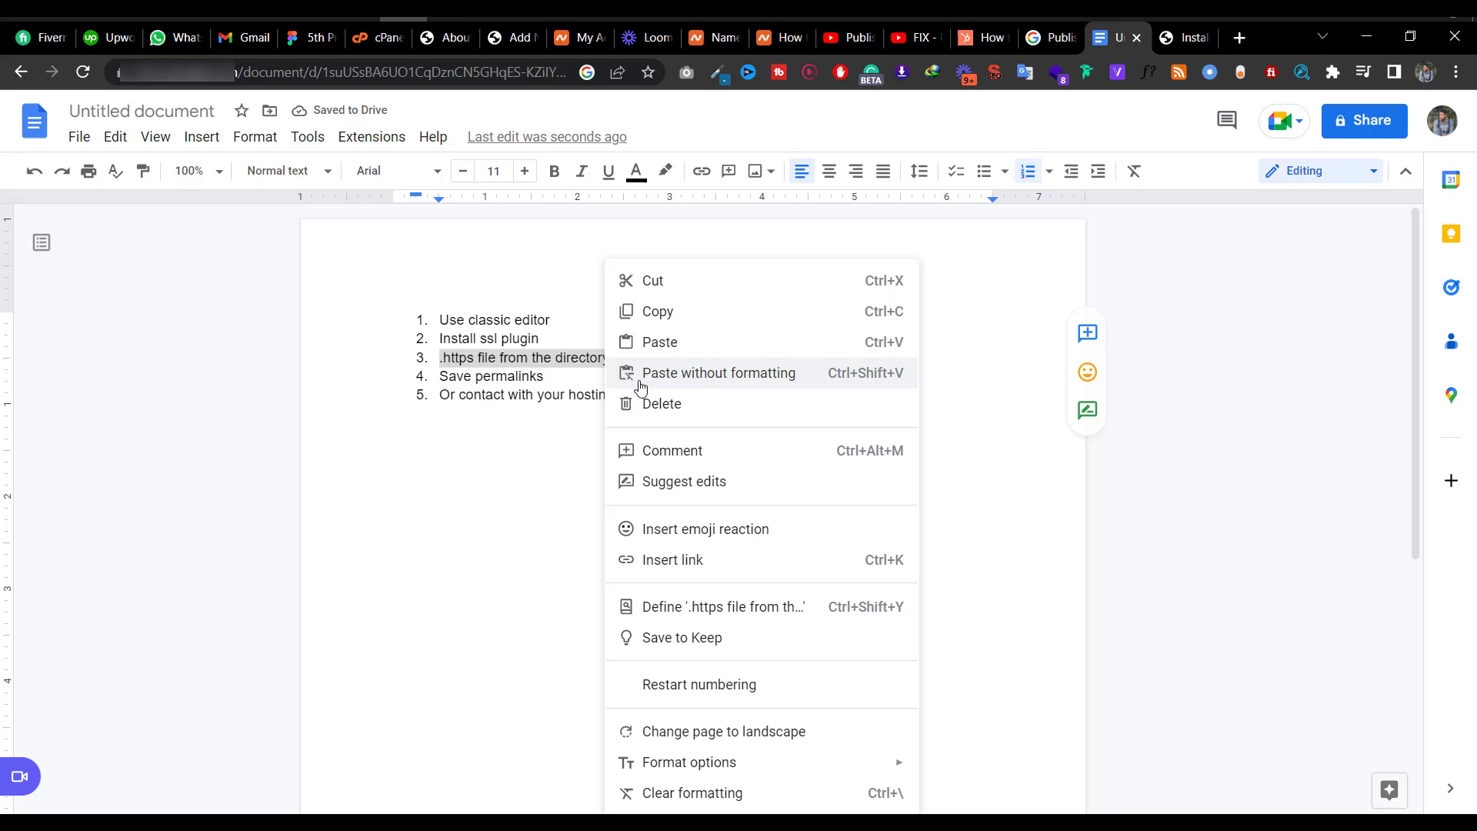
click(682, 310)
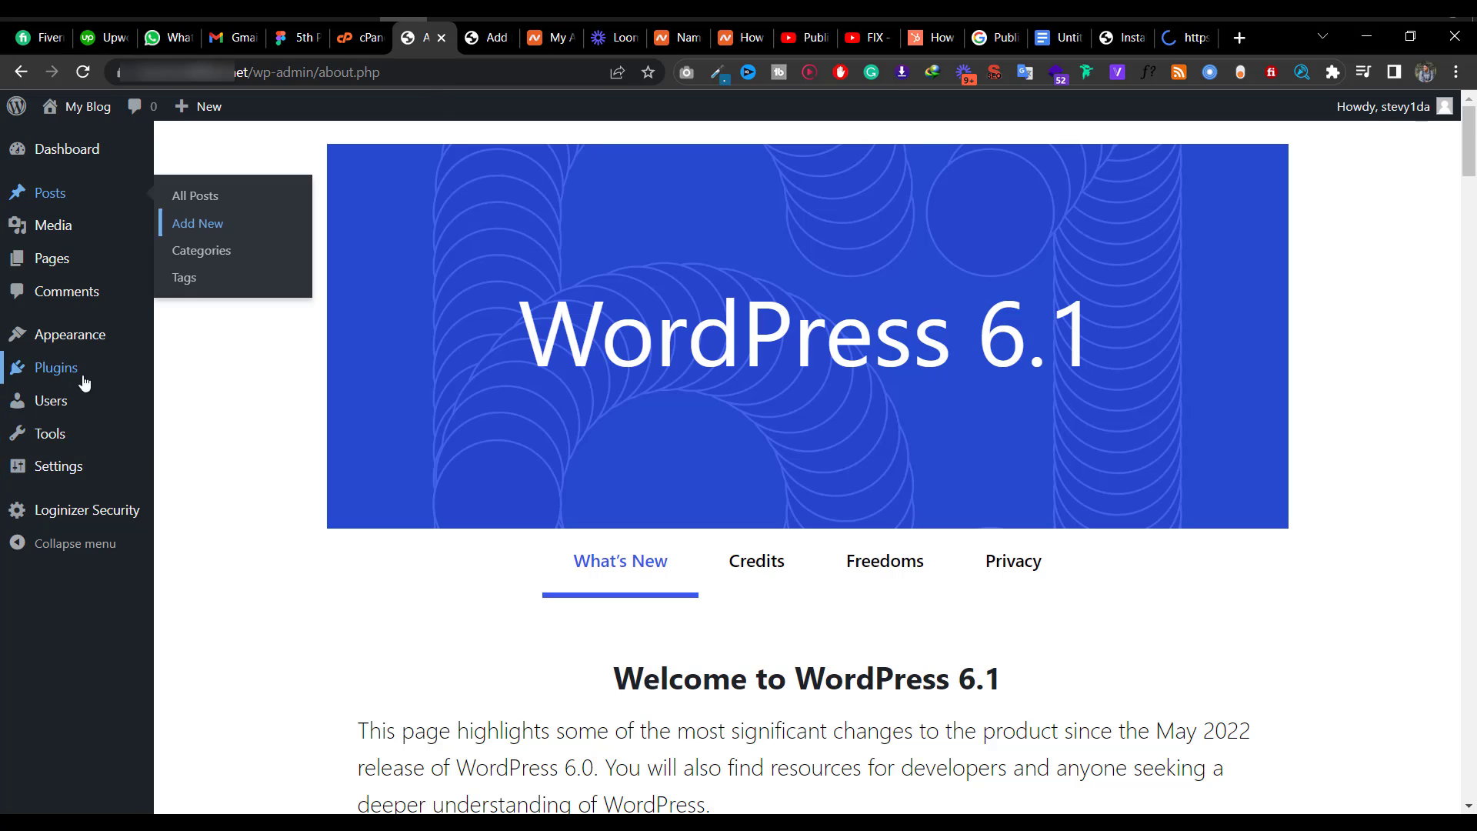
- Review Settings > Permalinks, the SSL and .https search results, then the Namecheap ModSecurity guide
mouse_move(82, 466)
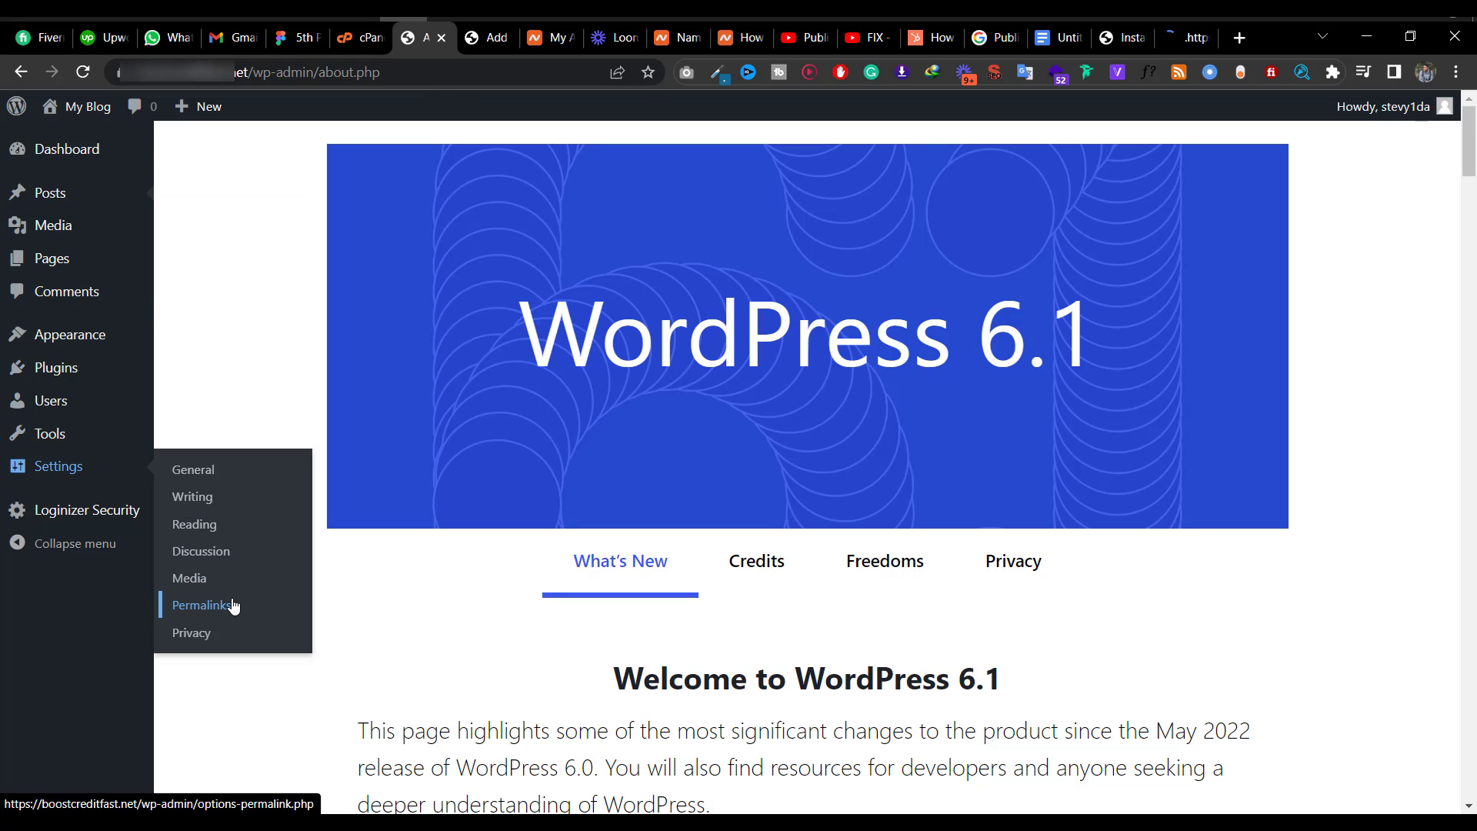
click(1124, 43)
click(1182, 35)
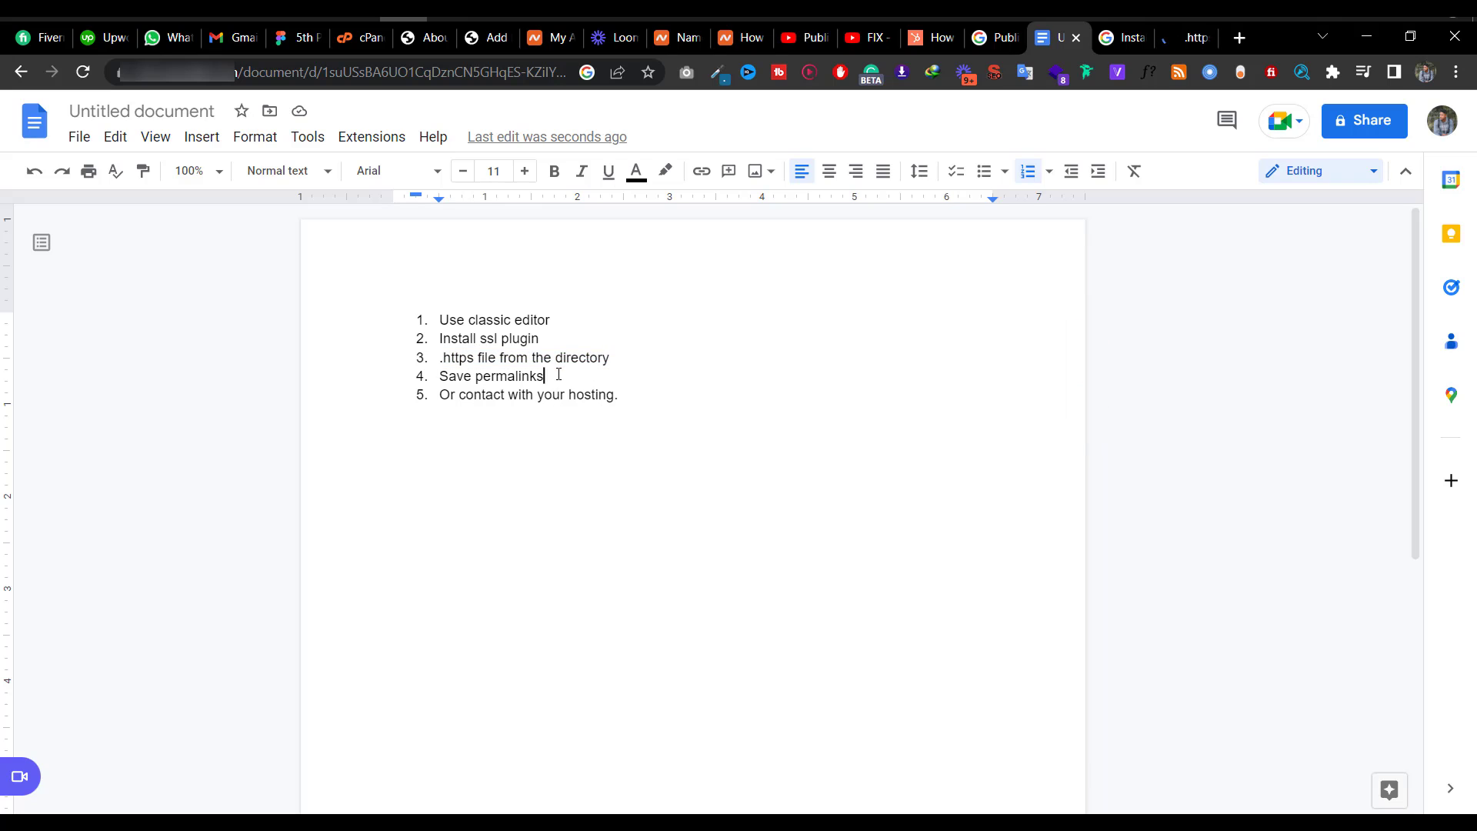
drag(634, 394, 611, 394)
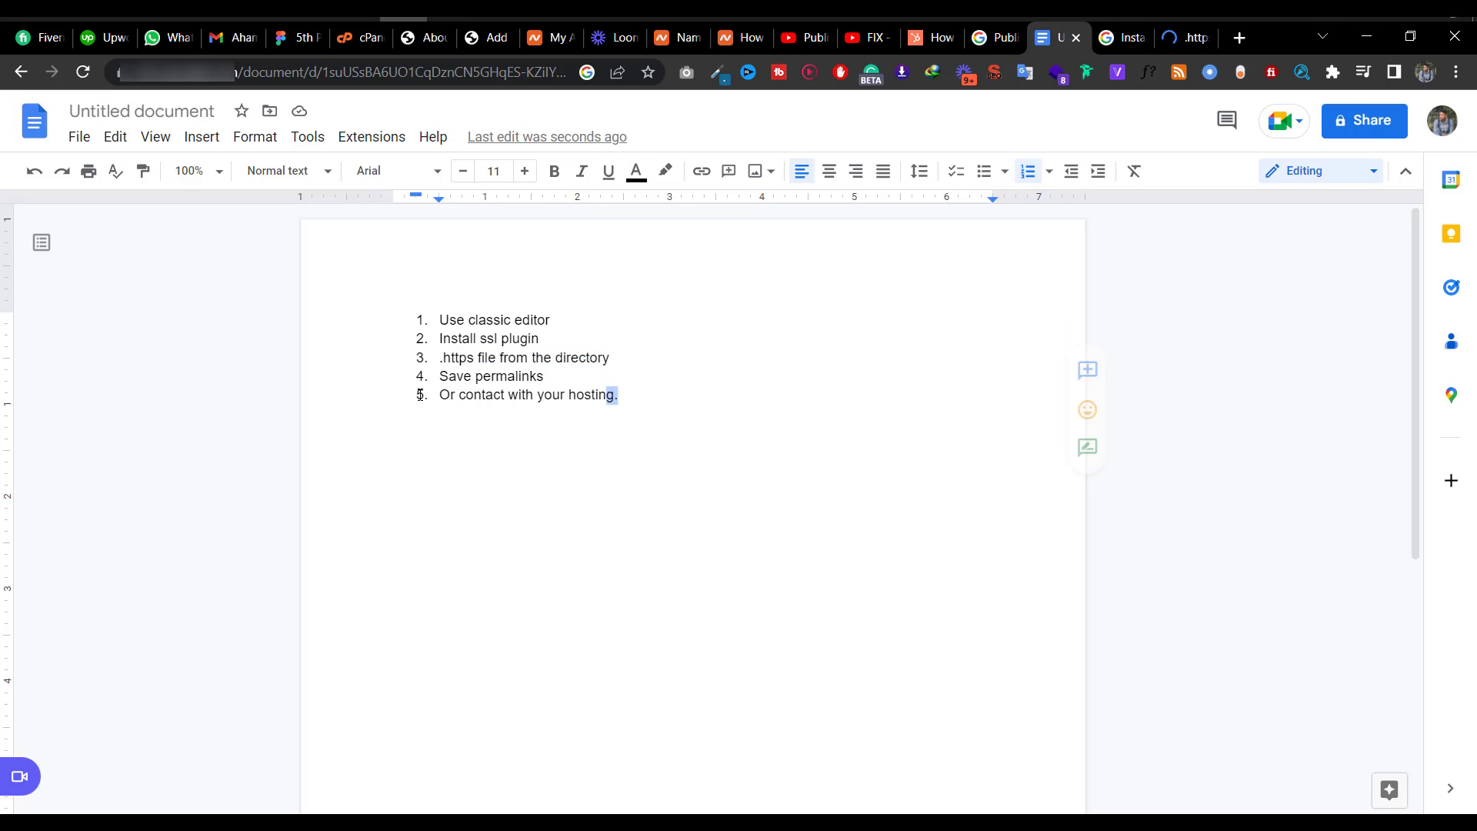
click(750, 45)
- Scroll the ModSecurity article down to the per-domain On/Off configuration screenshots
scroll(799, 362, down, 2)
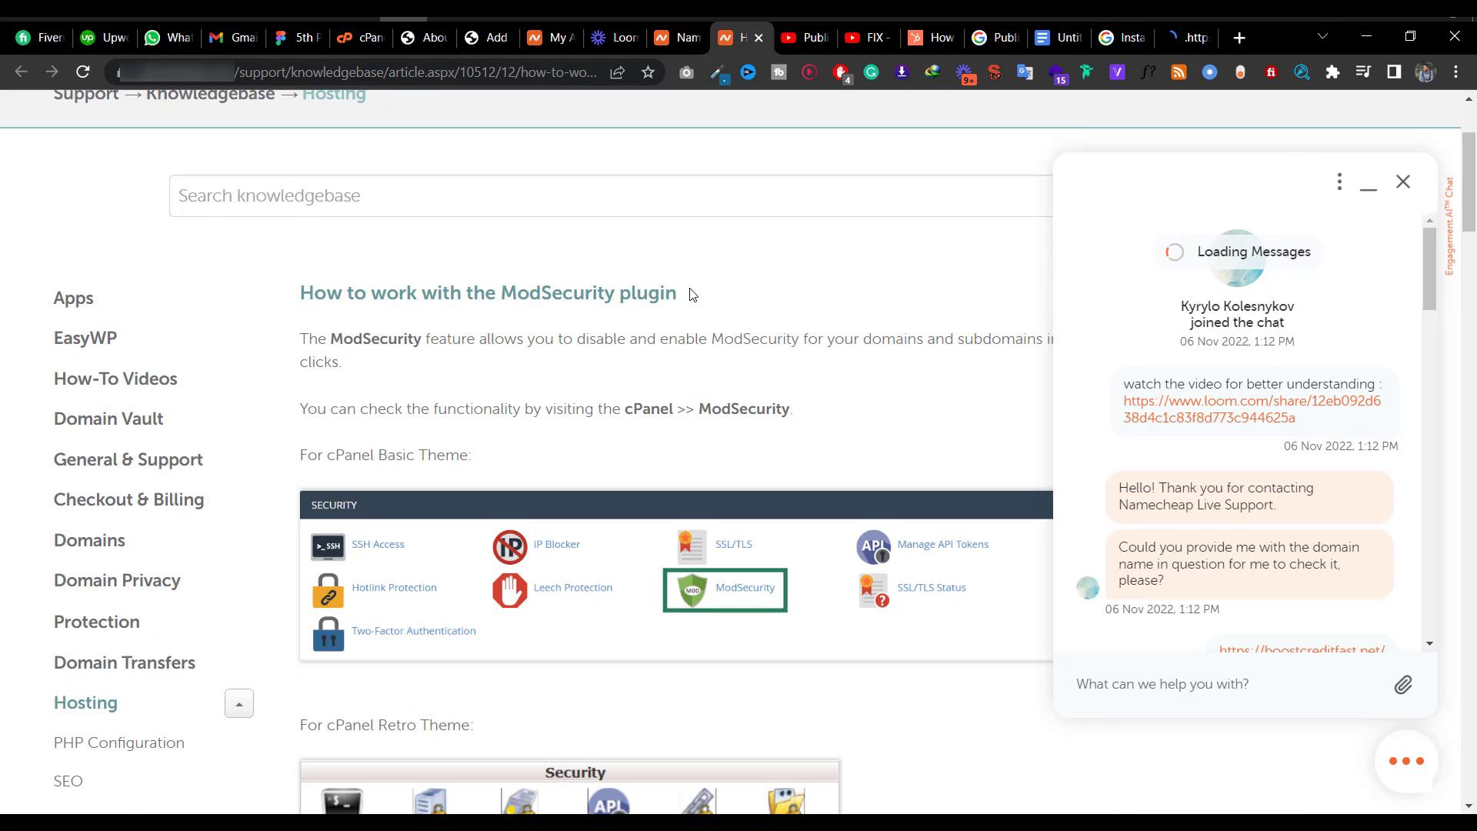
scroll(693, 294, down, 1)
scroll(812, 287, down, 1)
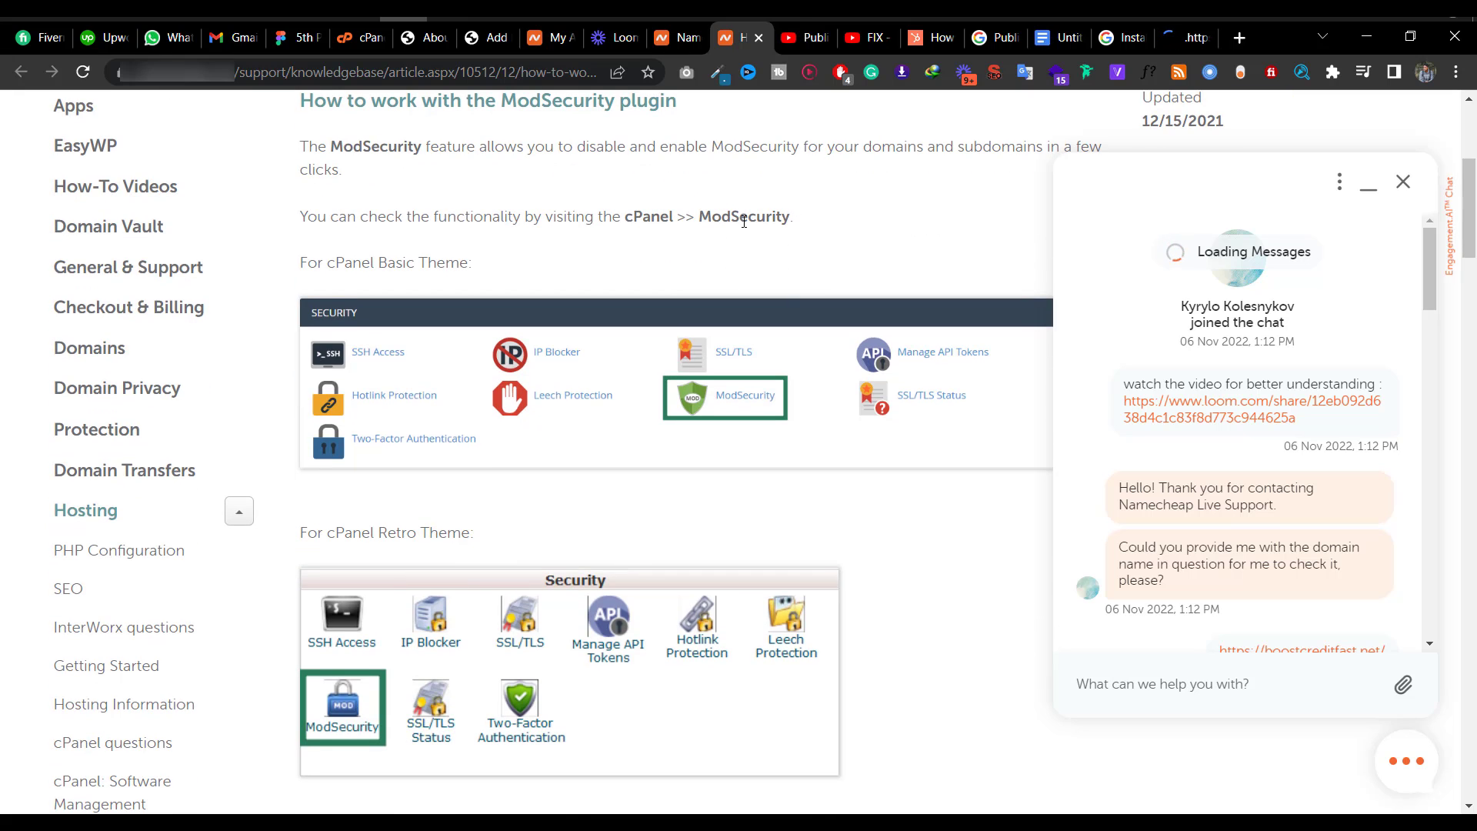
scroll(750, 225, down, 2)
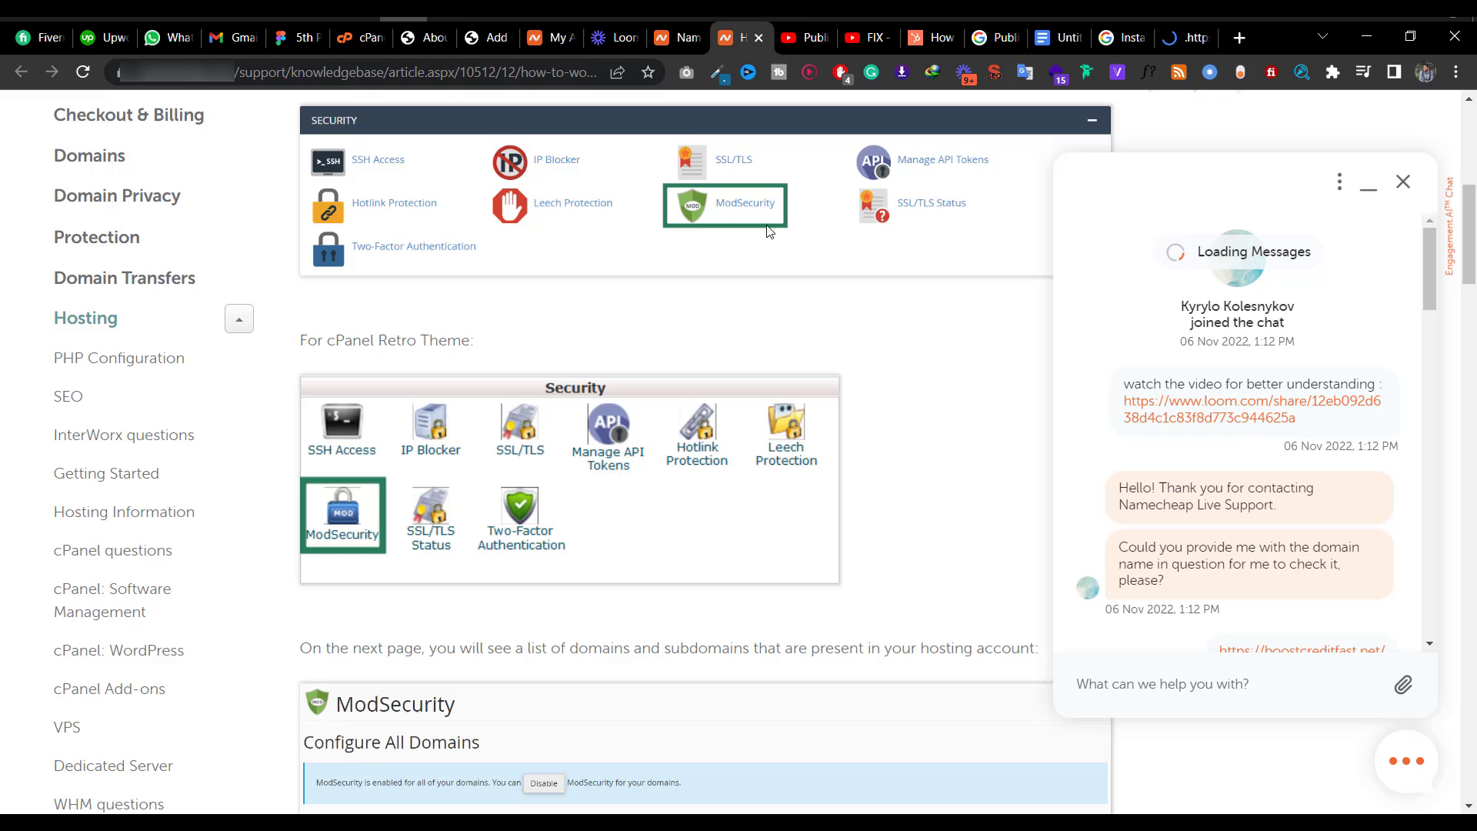
scroll(435, 407, down, 5)
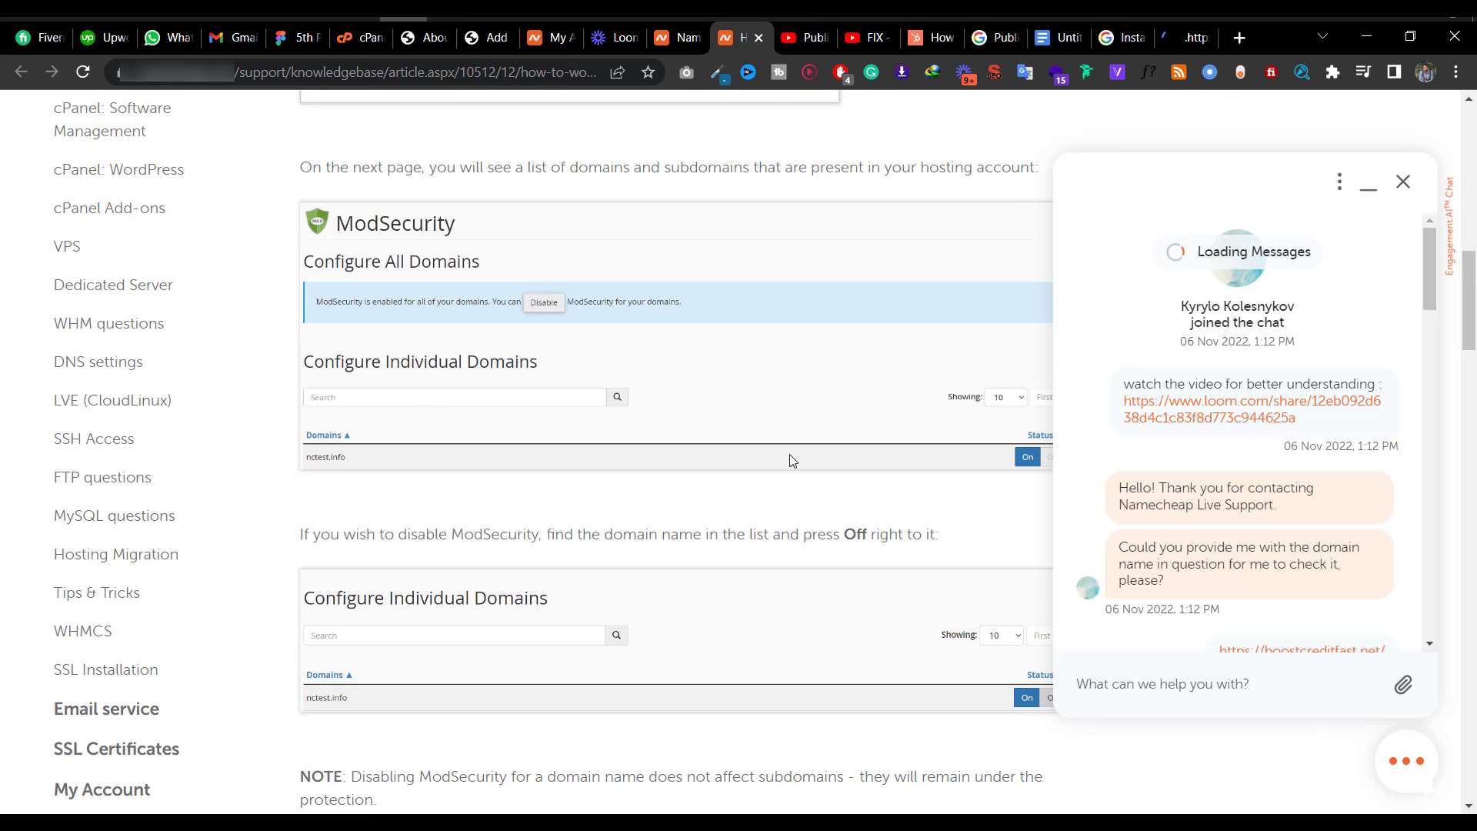
scroll(862, 415, down, 1)
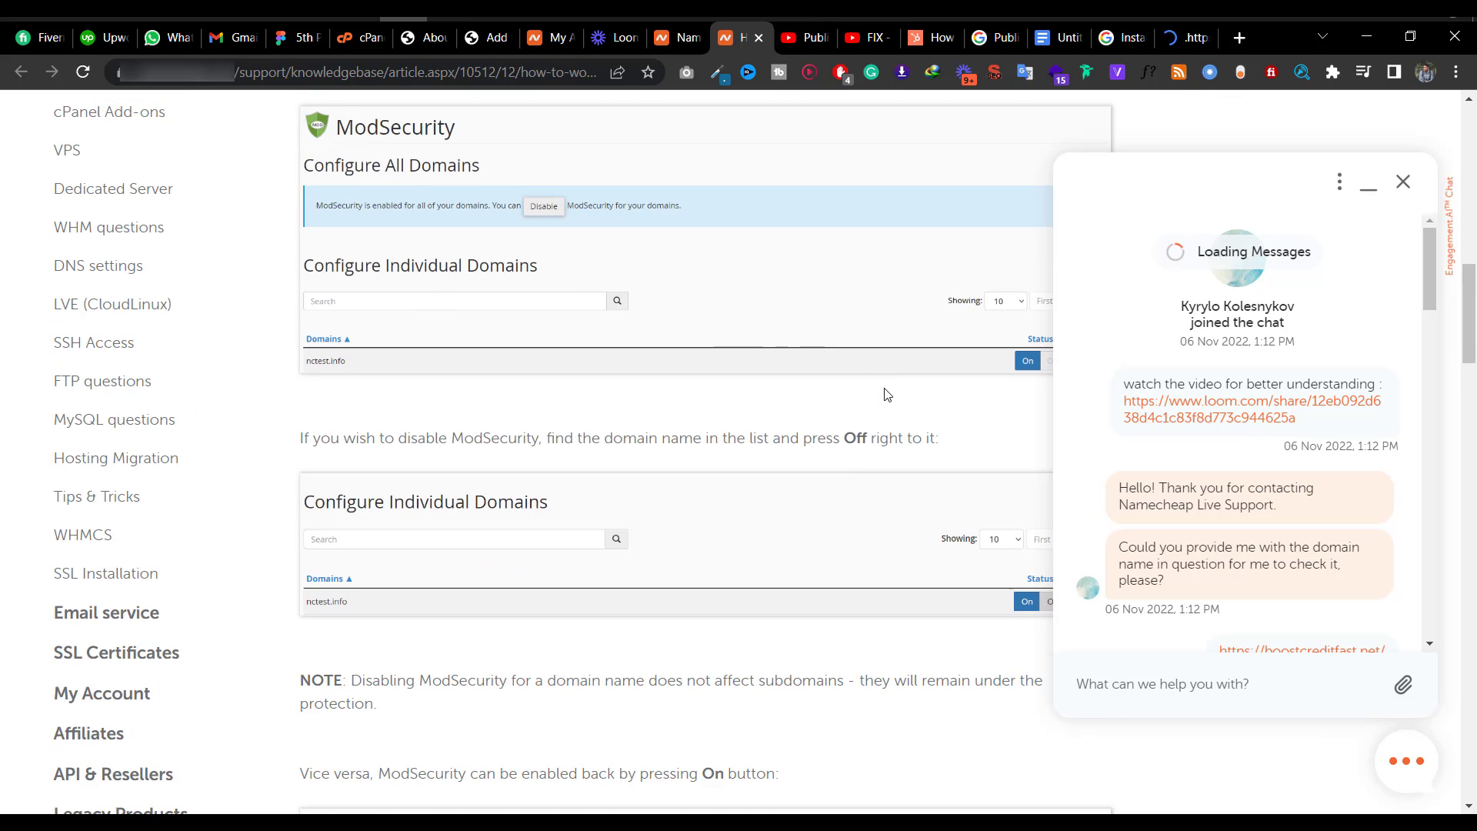
scroll(893, 389, down, 2)
scroll(896, 382, down, 2)
scroll(769, 270, down, 1)
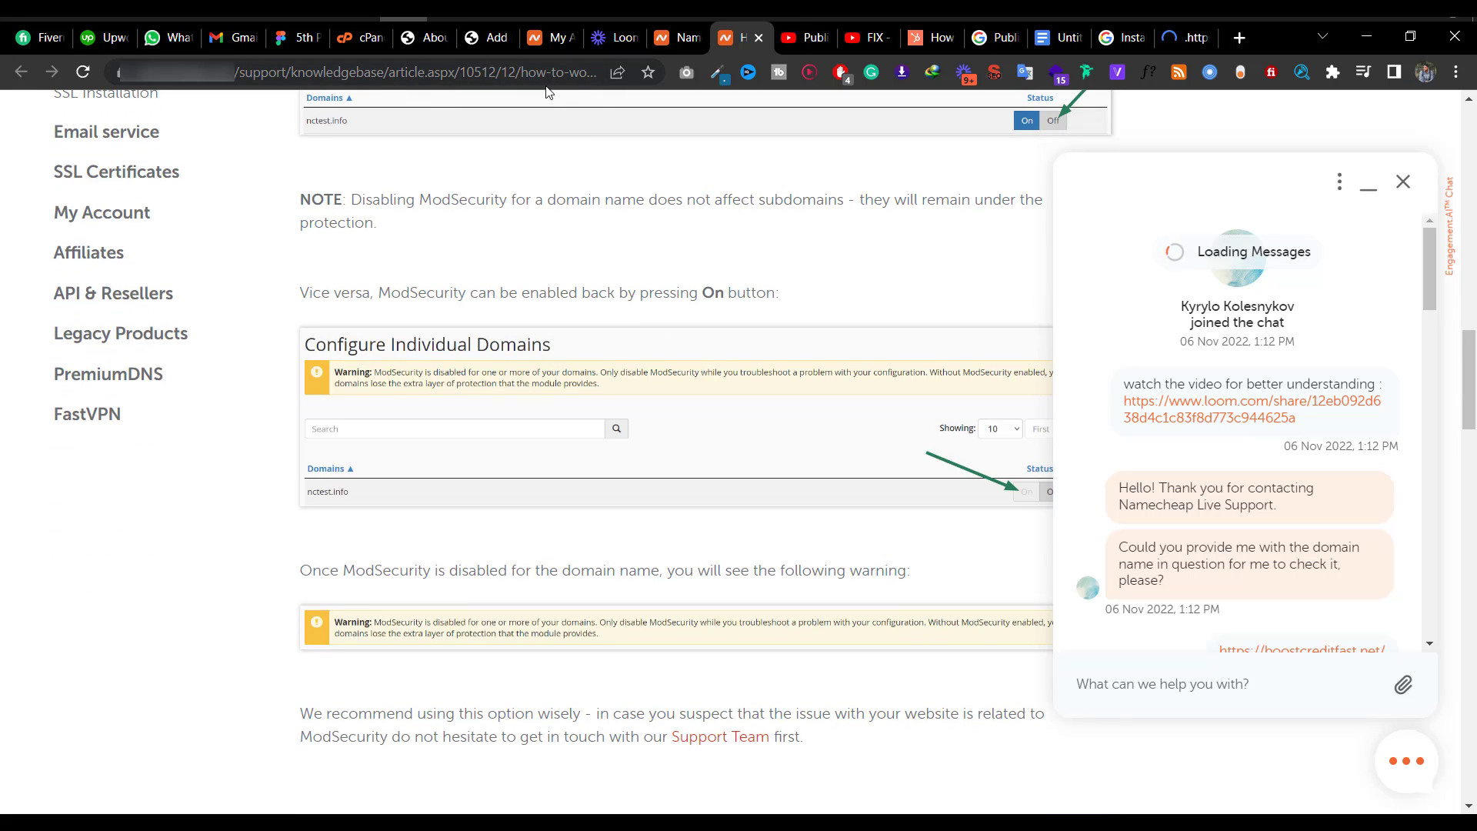
- Highlight the agent's chat replies about the blocked IP and the whitelisted ModSecurity rules
scroll(1306, 428, down, 3)
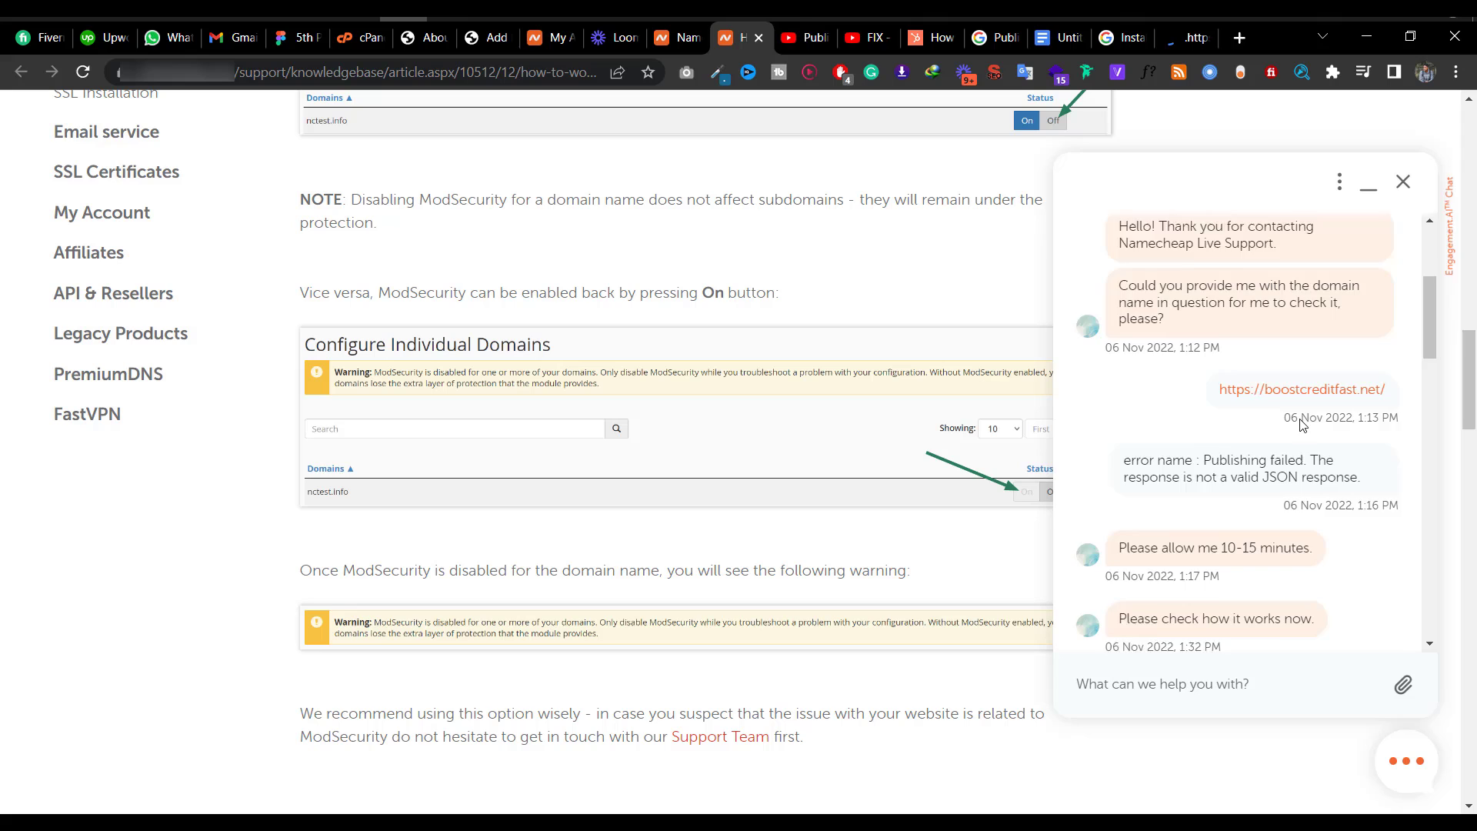
scroll(1301, 424, down, 10)
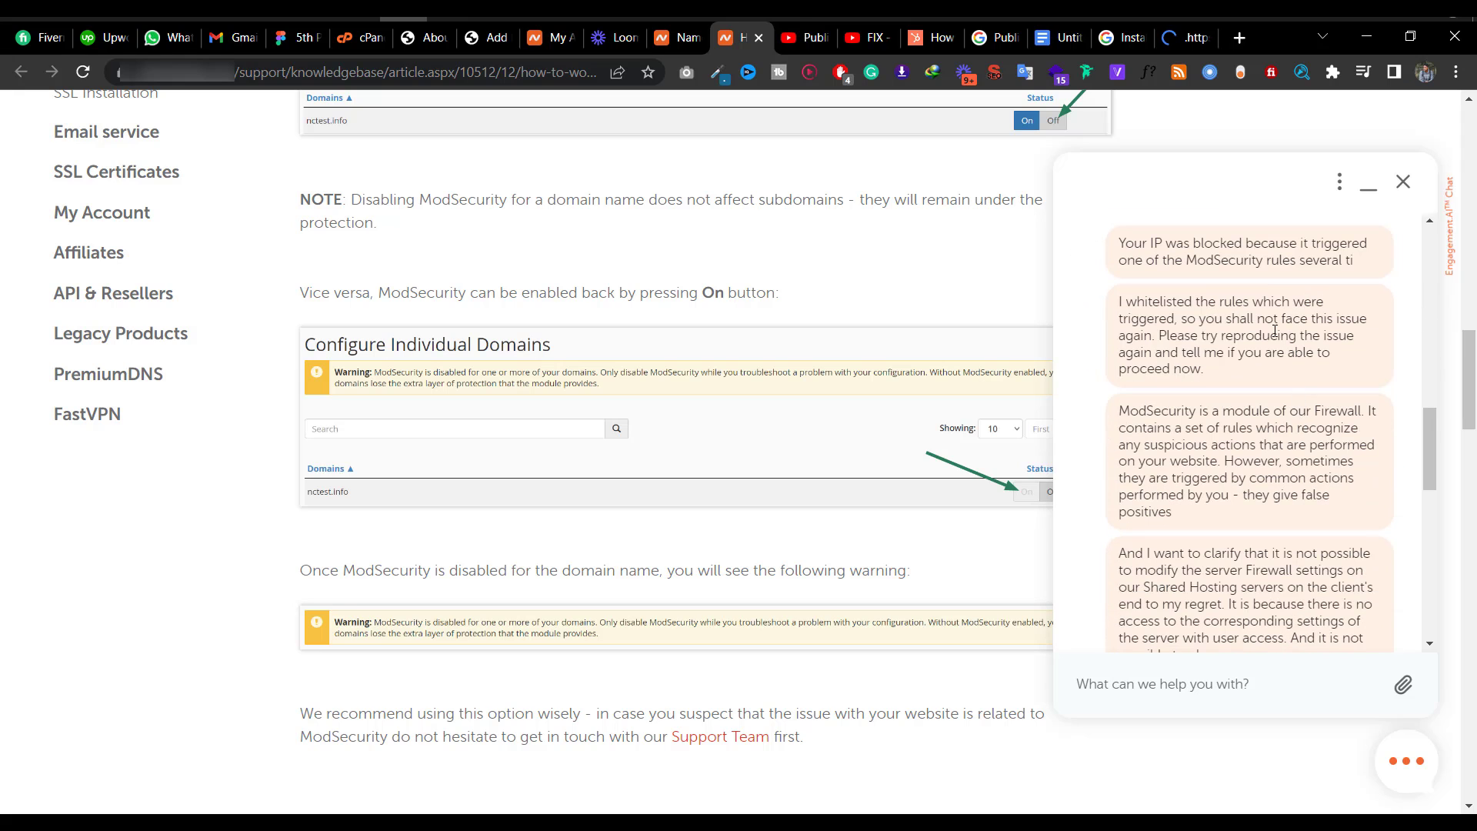
scroll(1275, 331, up, 1)
drag(1118, 341, 1373, 361)
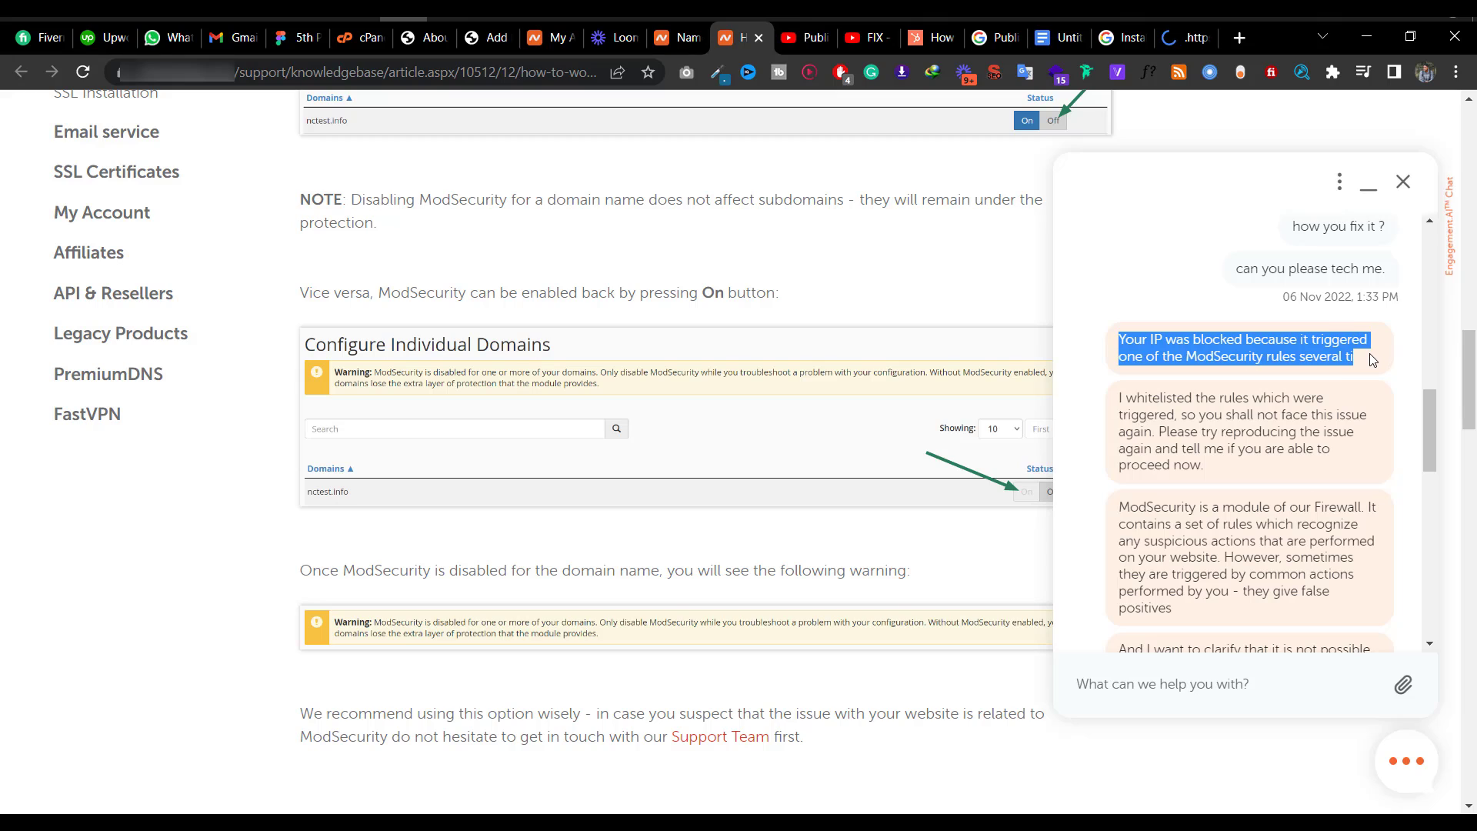
click(1299, 349)
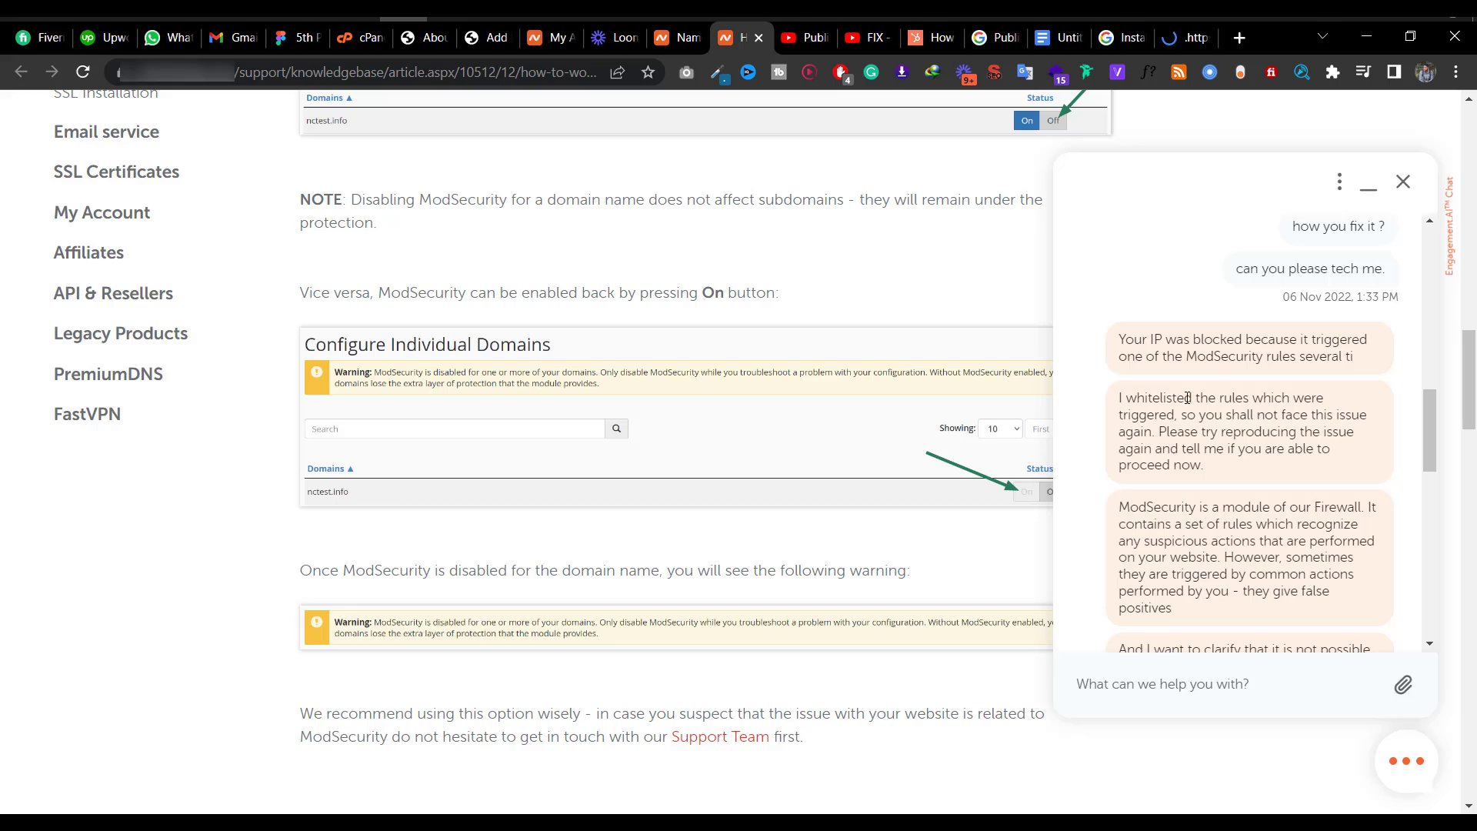
drag(1119, 398, 1355, 421)
drag(1160, 432, 1291, 464)
click(1217, 442)
scroll(1246, 414, down, 1)
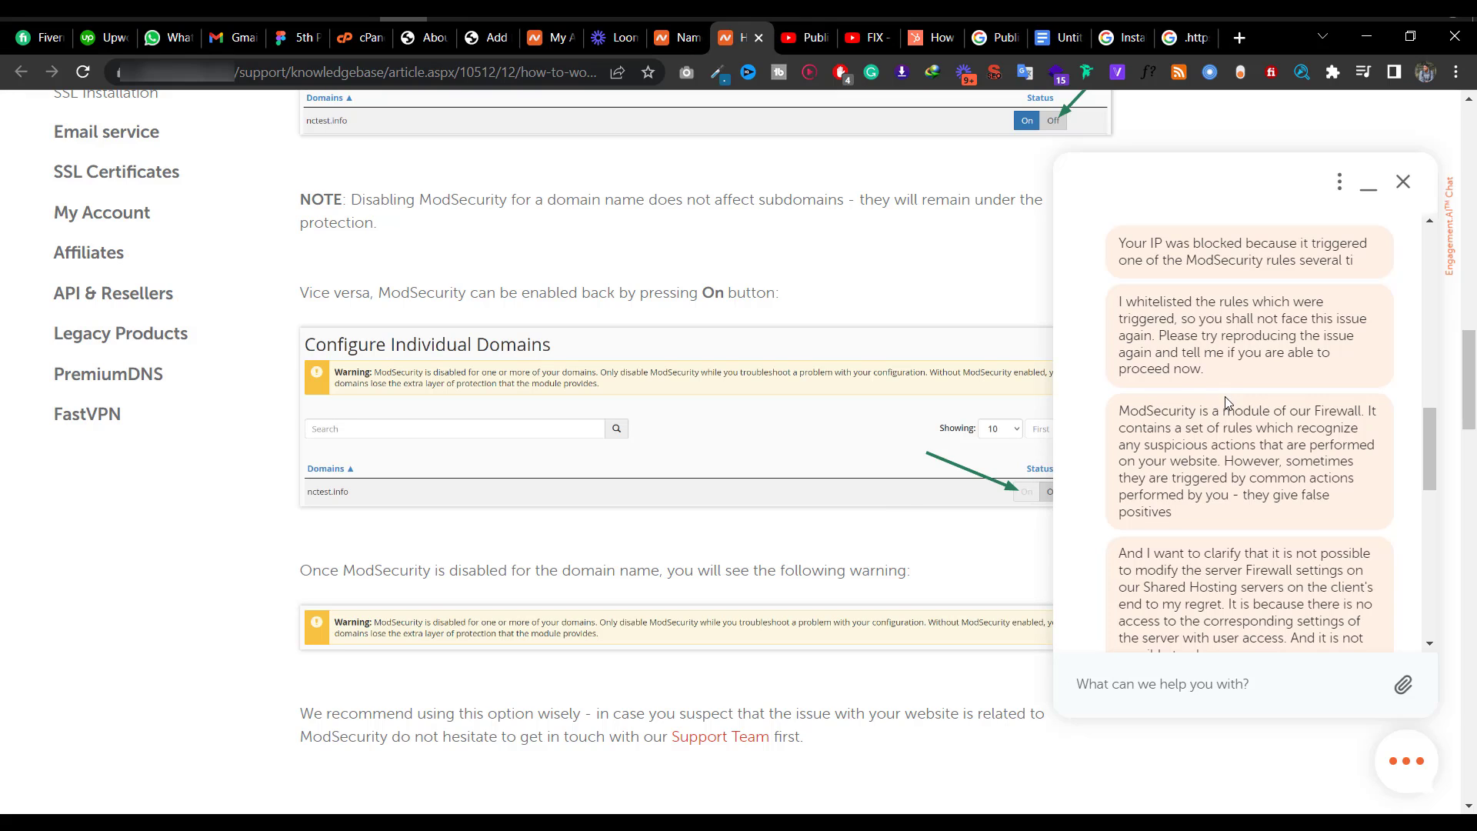
- Expand the agent's full firewall message, then return to the Configure All Domains screenshot
scroll(1228, 398, down, 4)
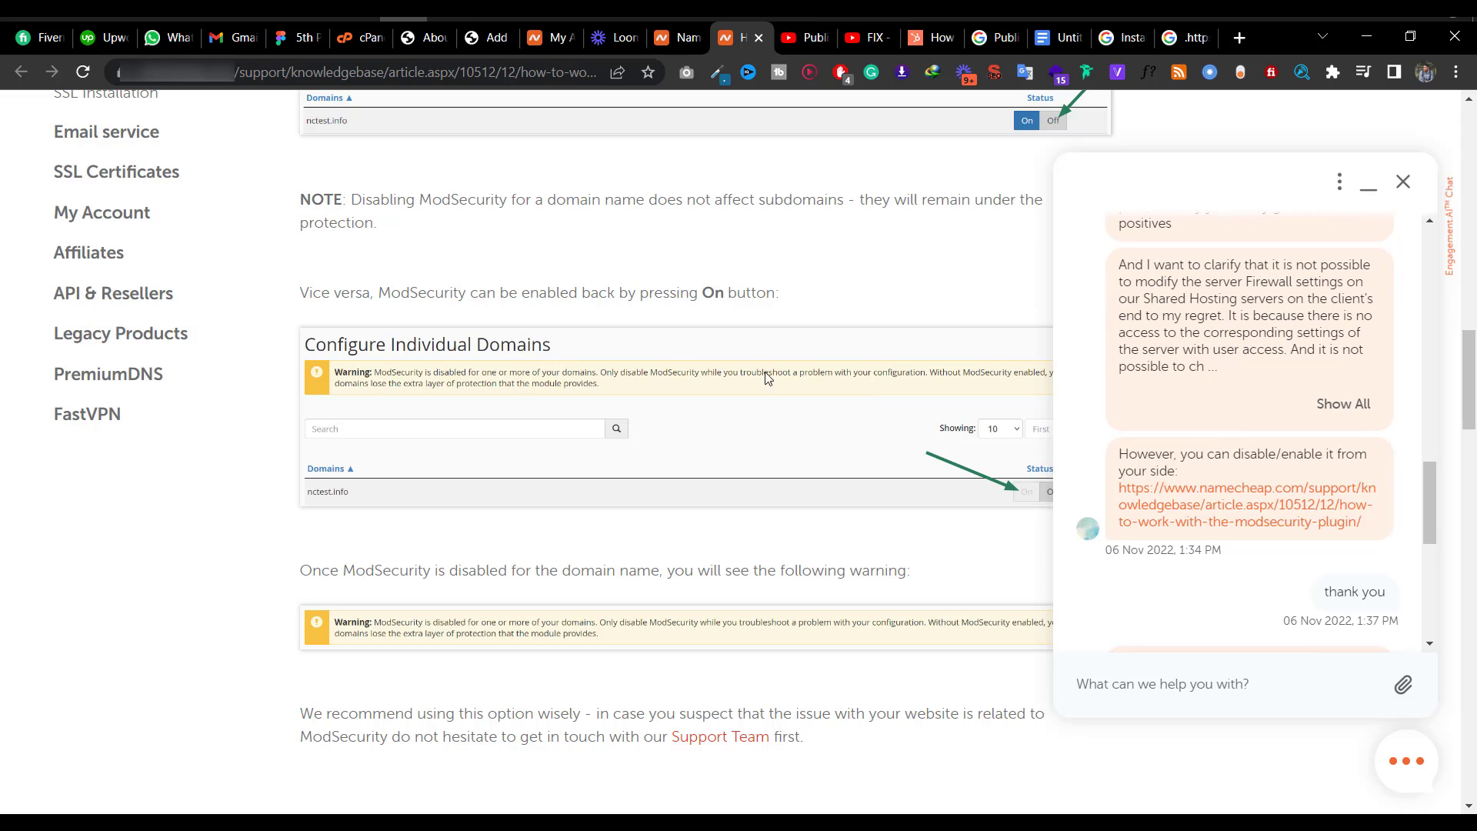
scroll(758, 339, up, 4)
scroll(631, 184, up, 3)
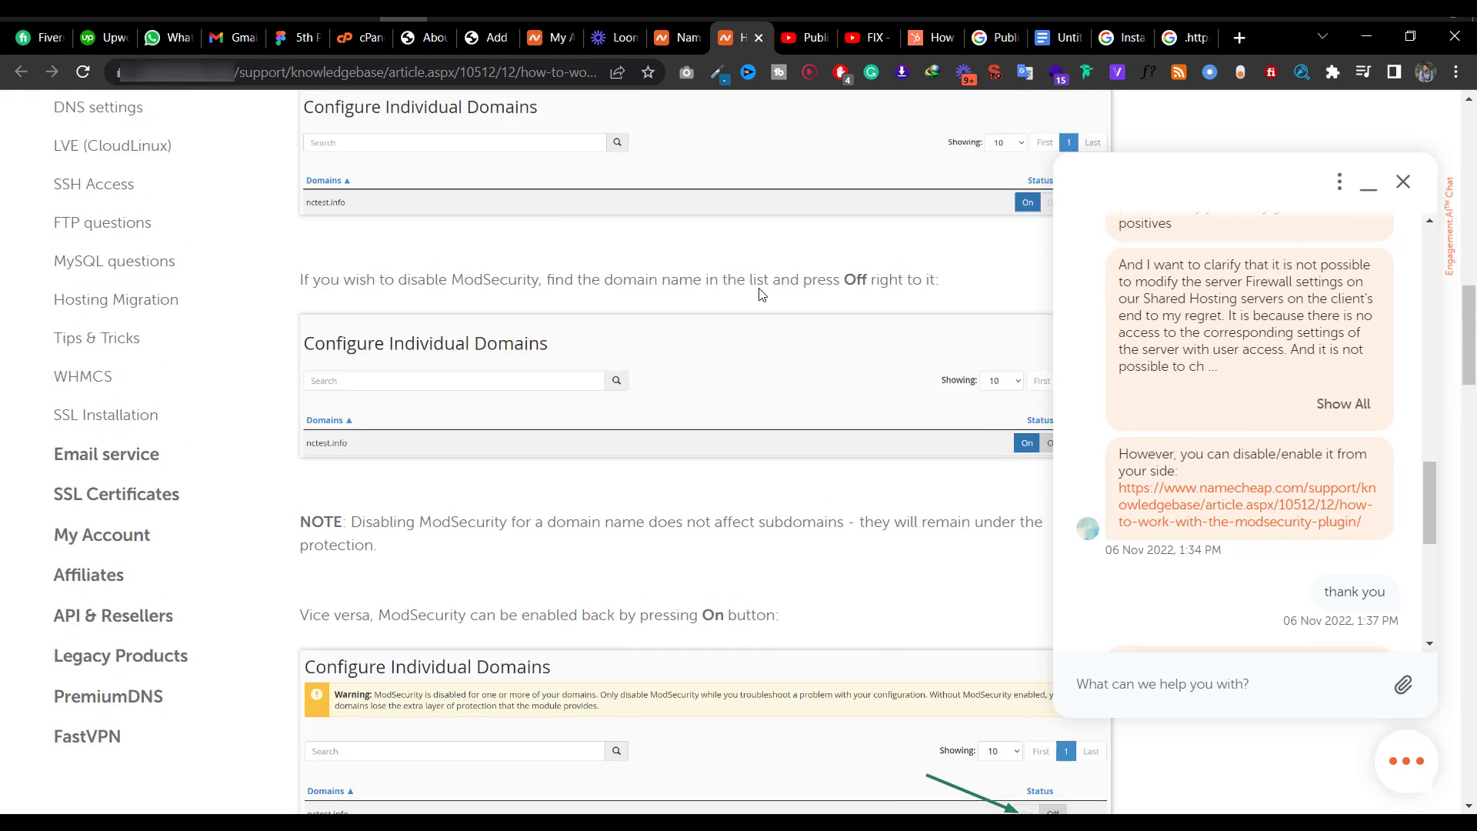
click(1344, 404)
drag(1247, 378, 1316, 446)
drag(1293, 502, 1254, 479)
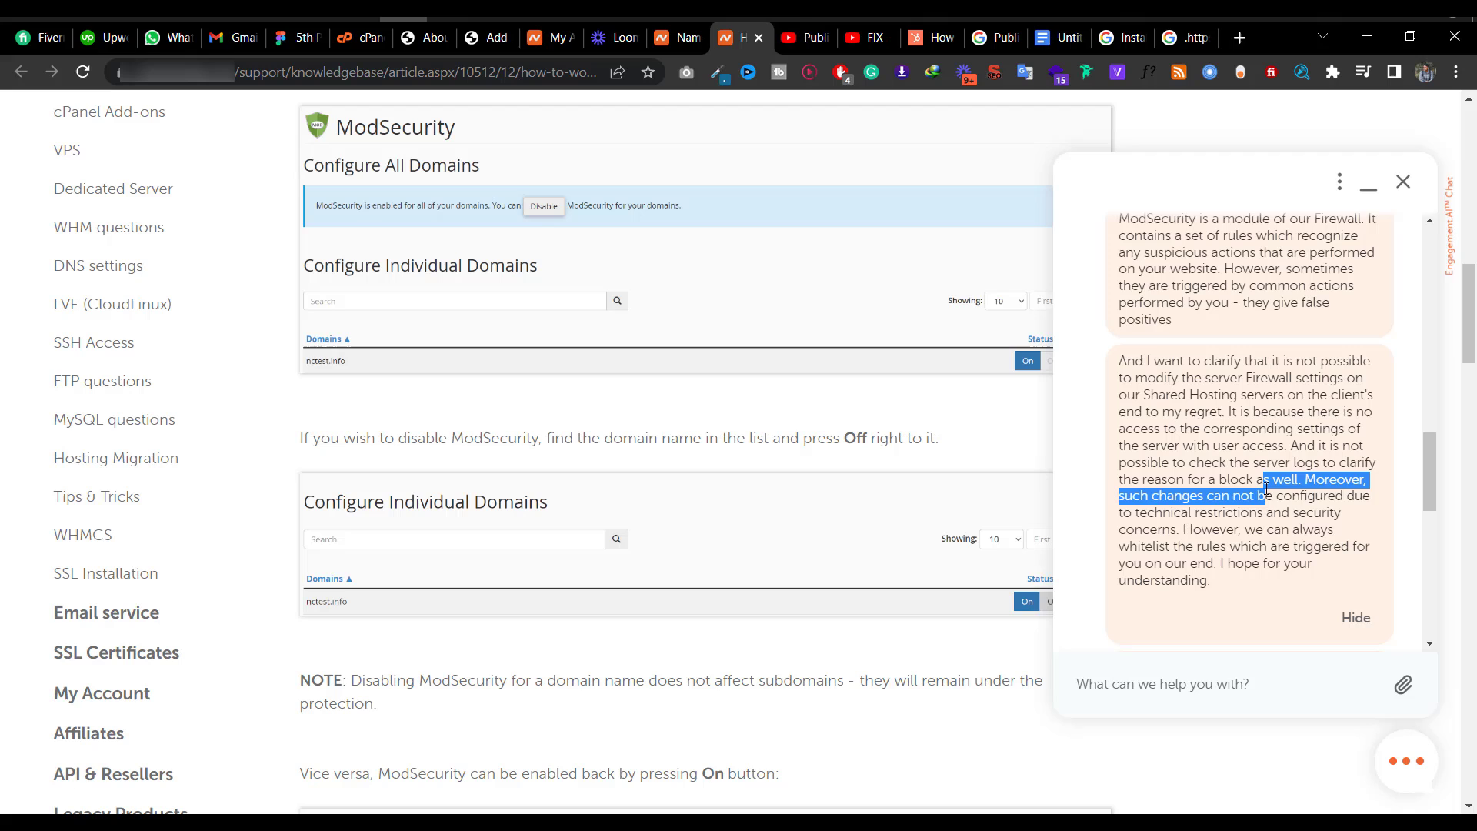
click(1270, 418)
scroll(1270, 418, down, 1)
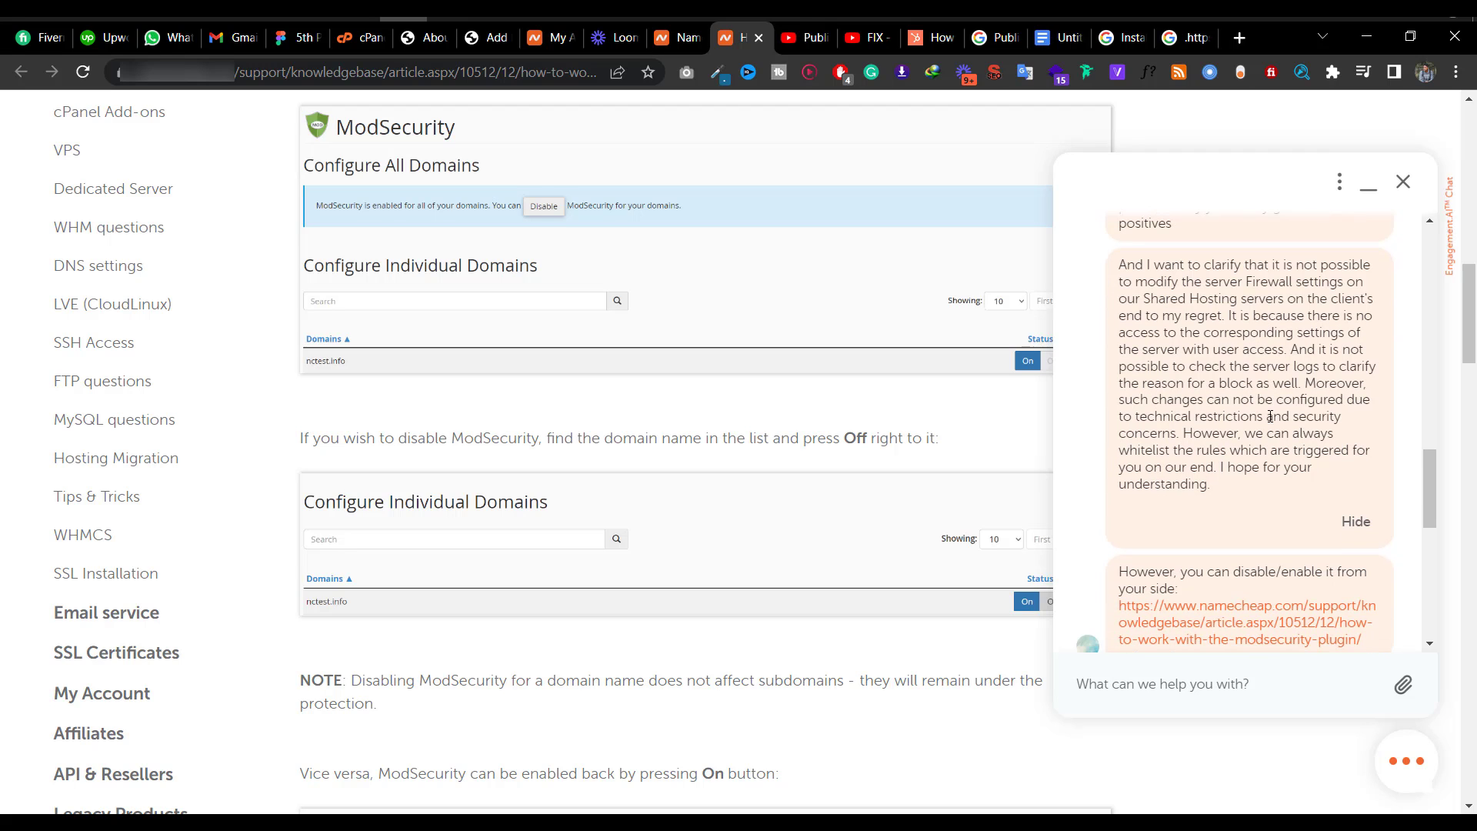
scroll(1270, 418, up, 7)
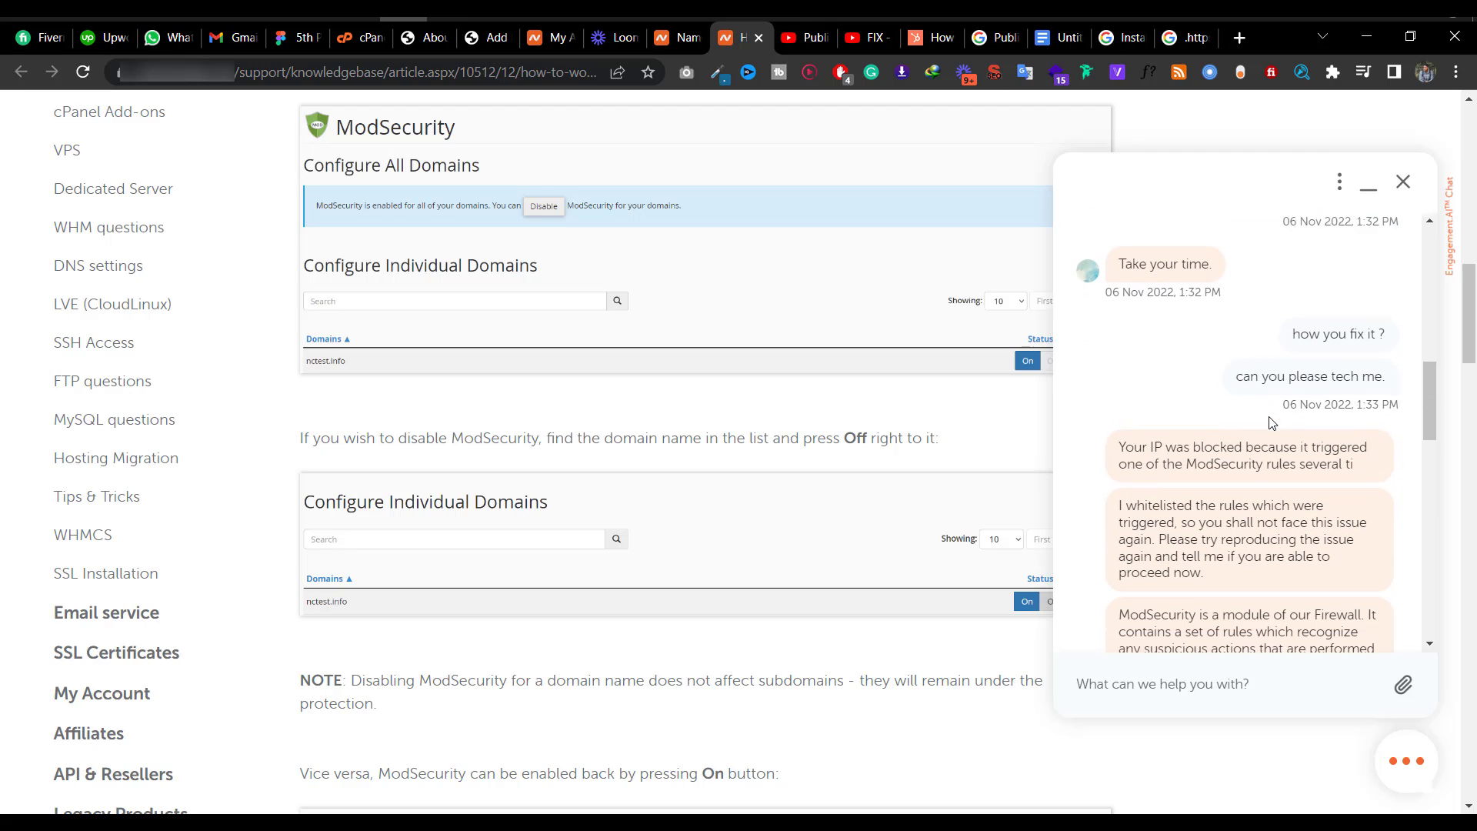
scroll(1271, 423, down, 1)
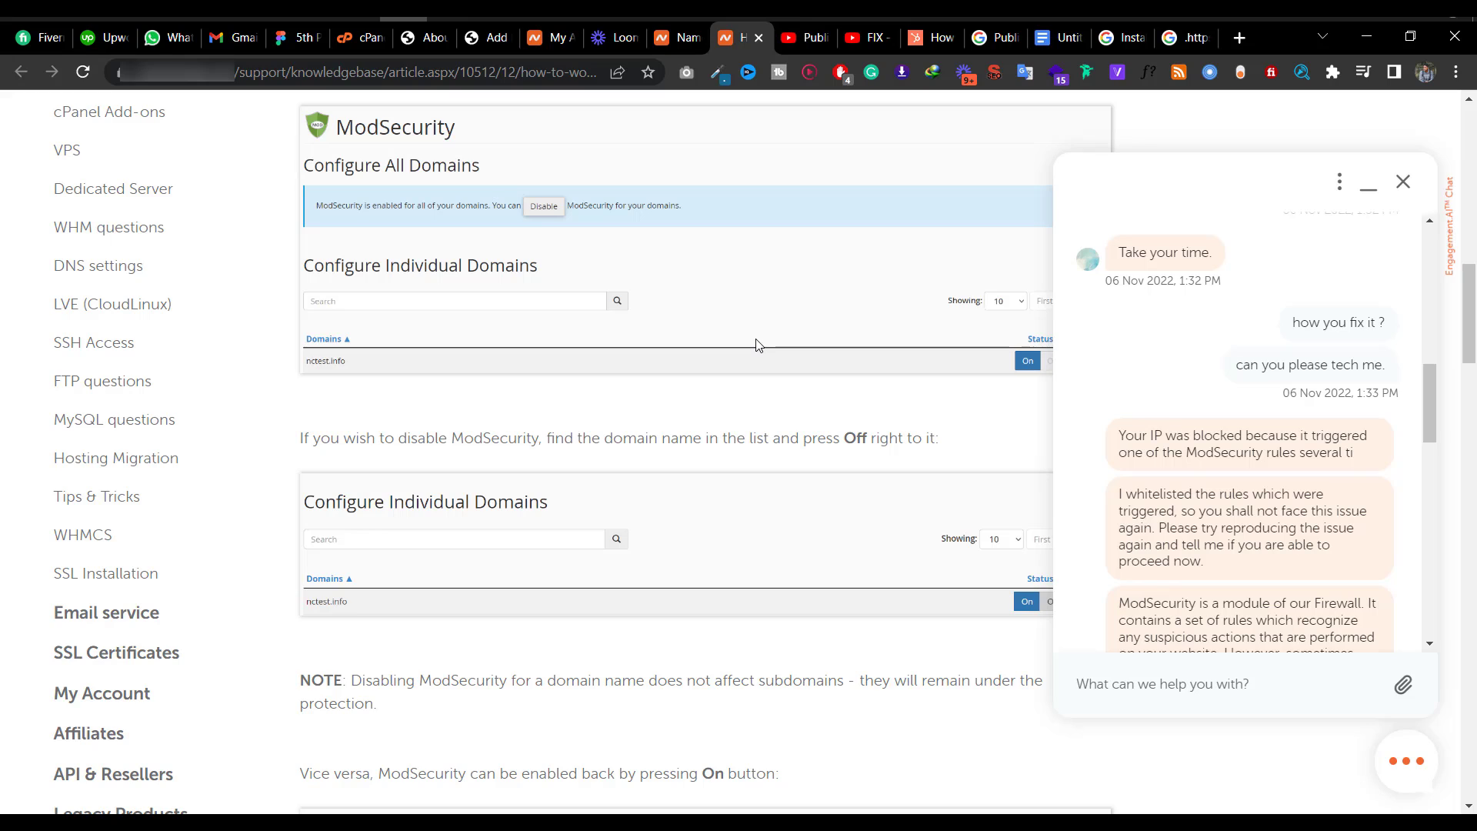